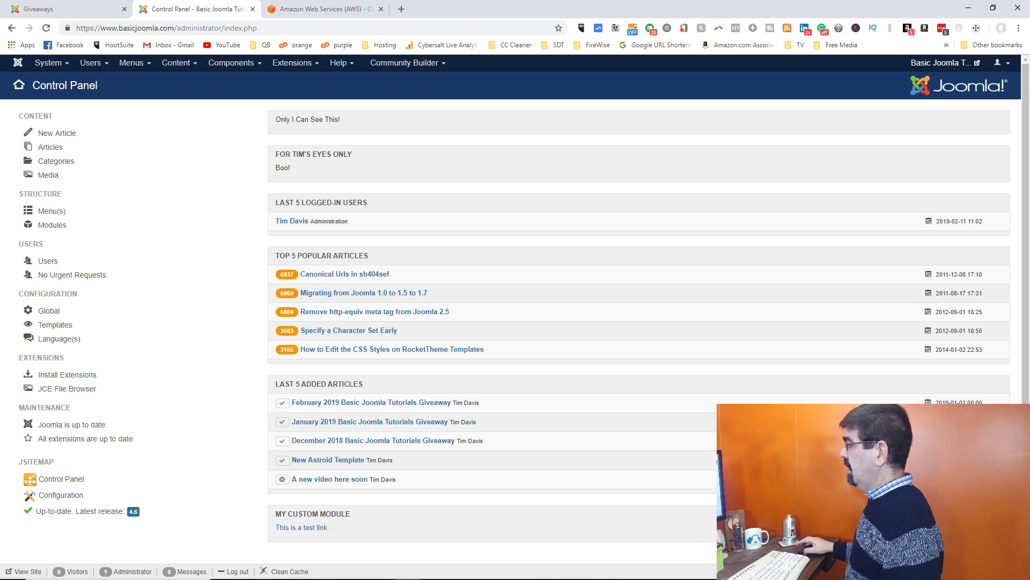
Switch to the AWS Management Console, search its services for cloudfront and open CloudFront.
click(306, 10)
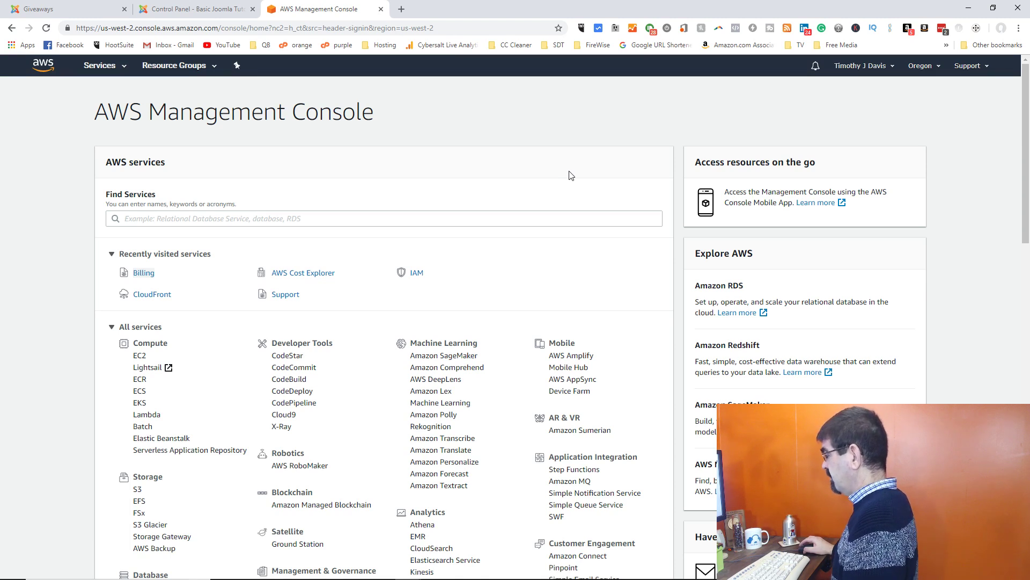
scroll(571, 177, down, 3)
scroll(499, 226, down, 6)
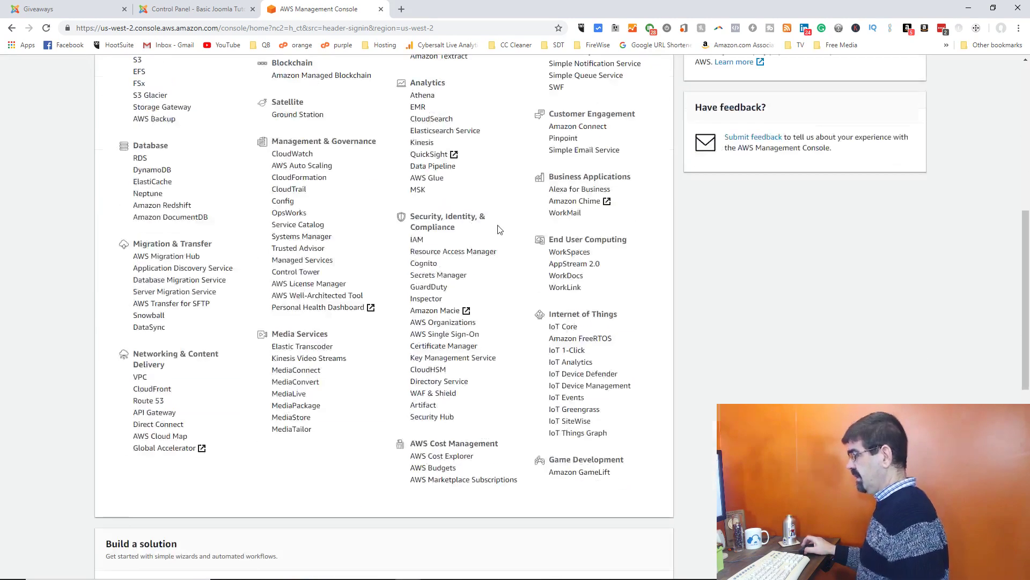
scroll(510, 220, up, 9)
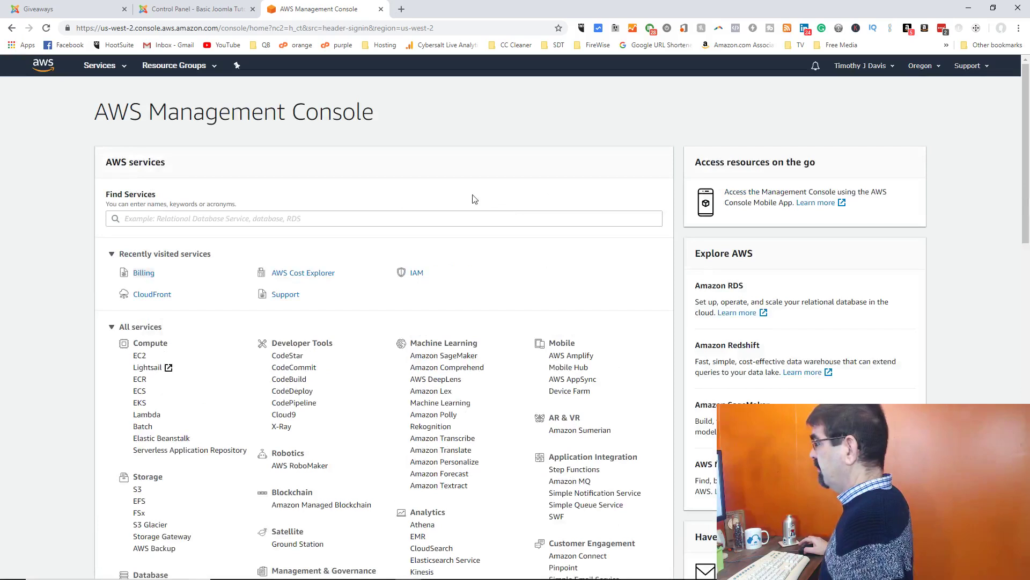
click(373, 217)
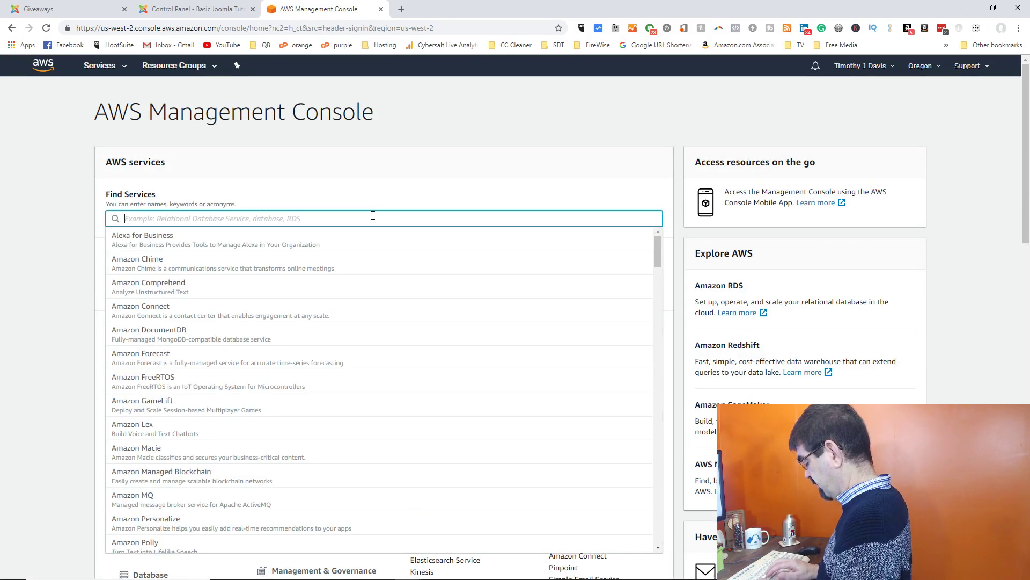
text(cloudr)
key(BackSpace)
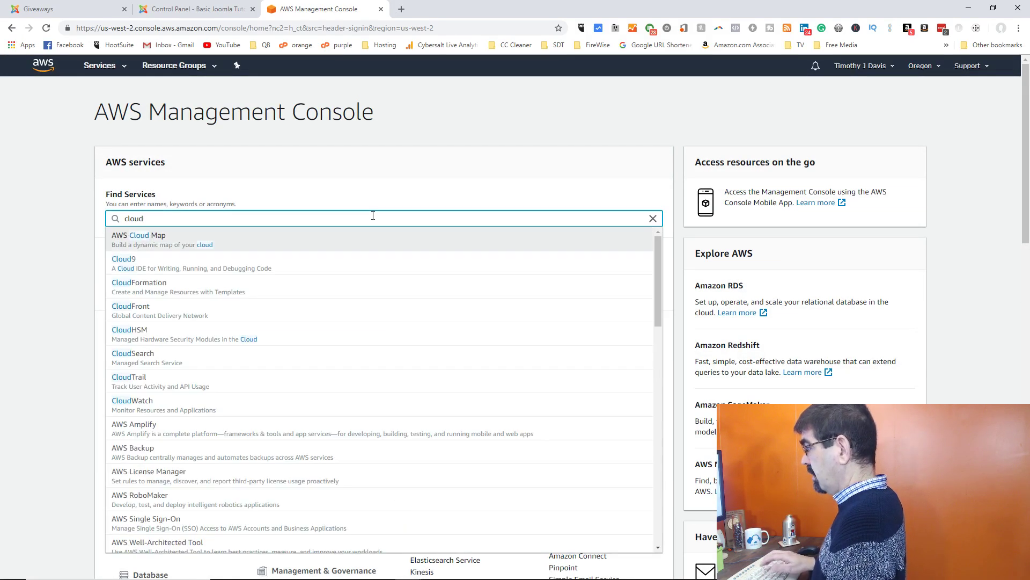
text(front)
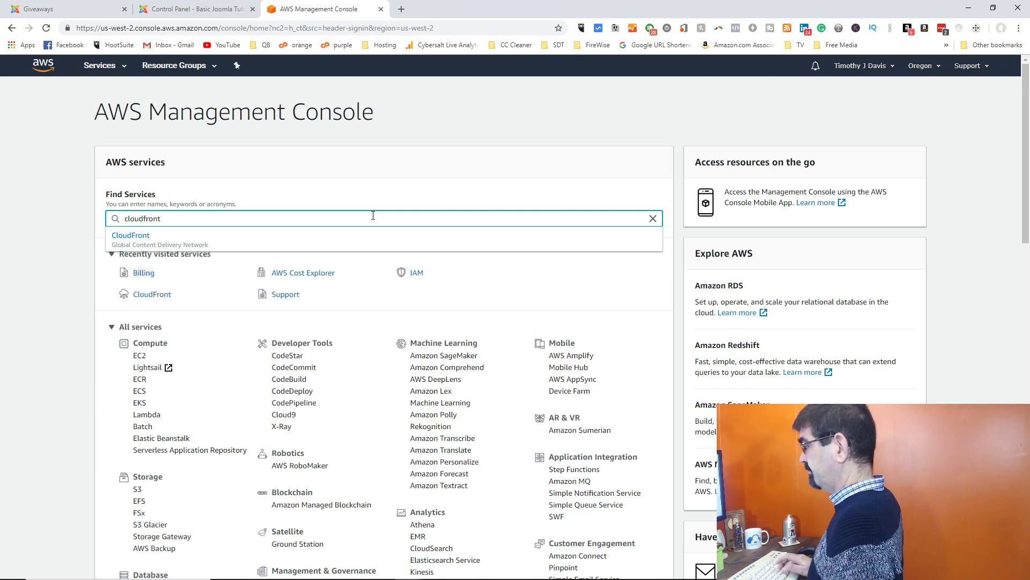
key(Return)
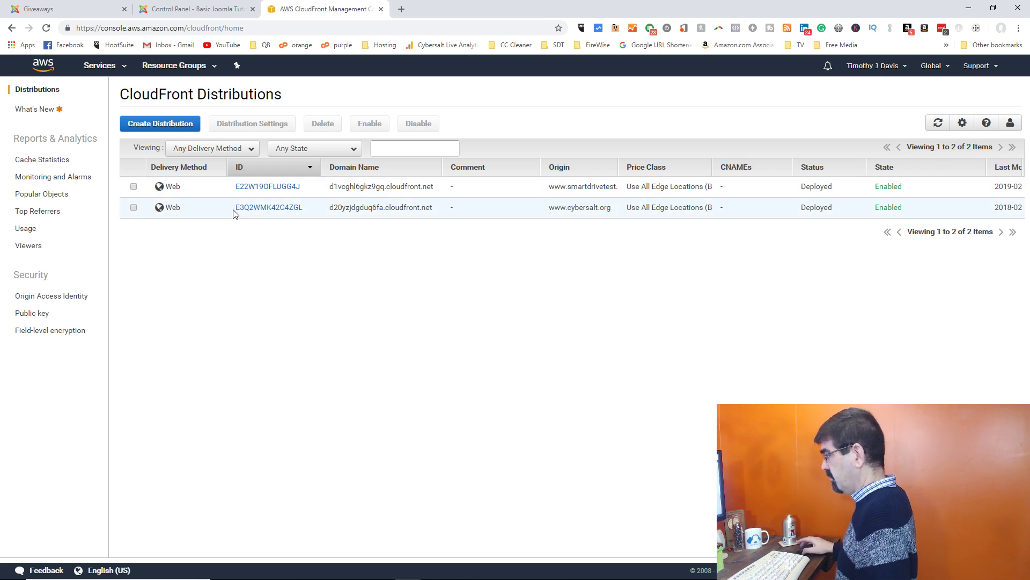
right_click(246, 213)
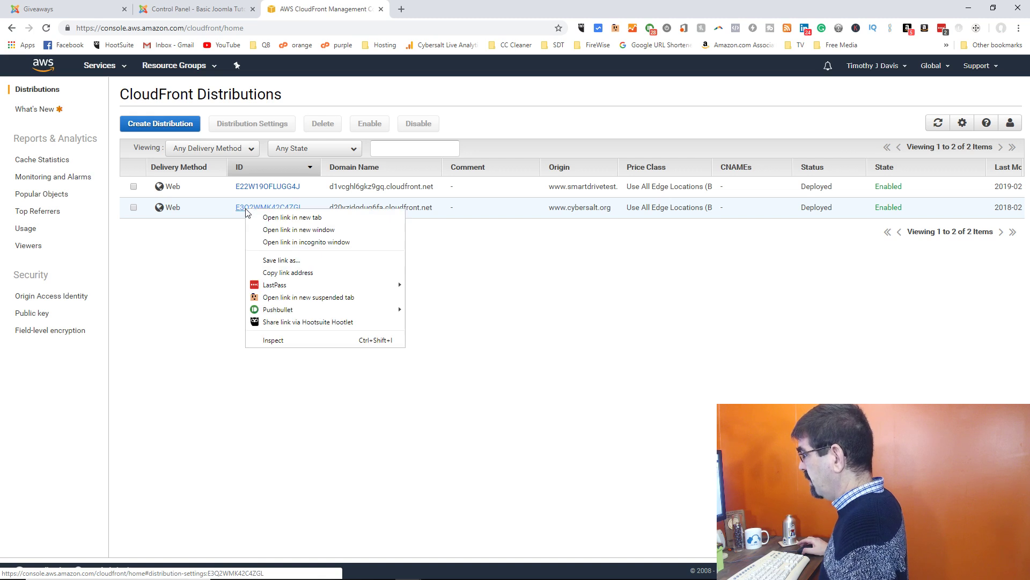
click(260, 216)
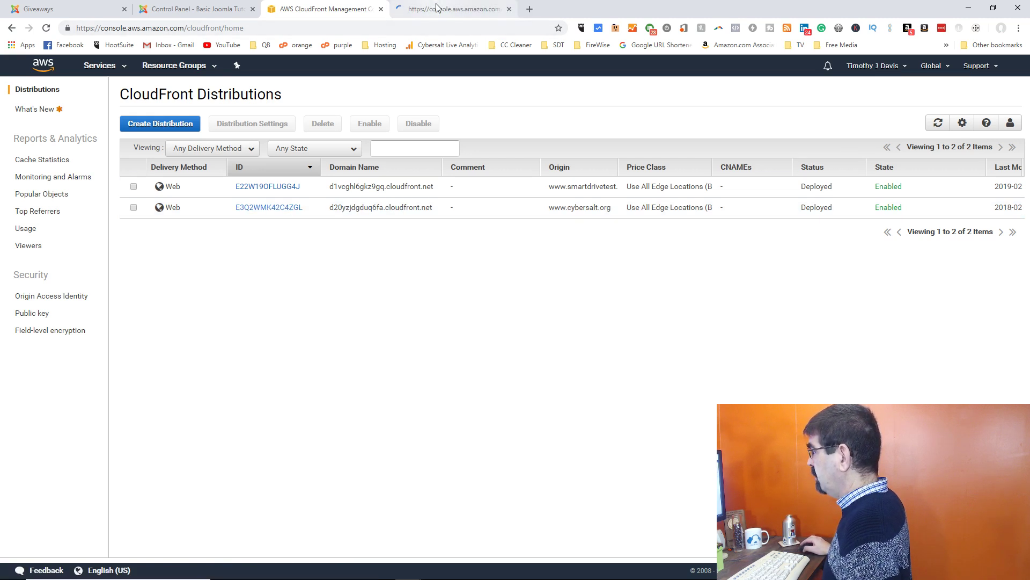
drag(429, 9, 401, 10)
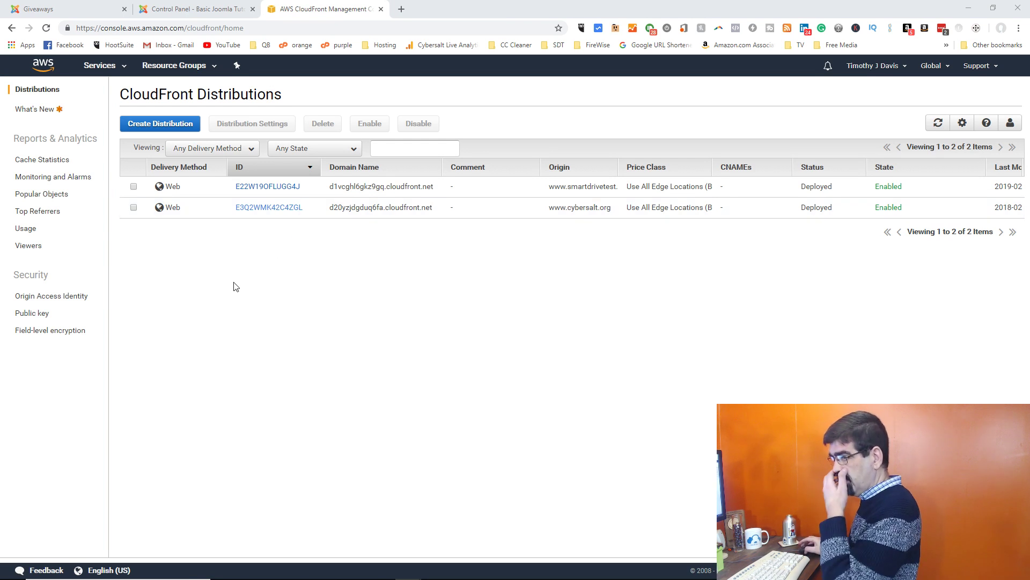
Start a new web distribution and enter basicjoomla.com as its origin domain name.
click(149, 123)
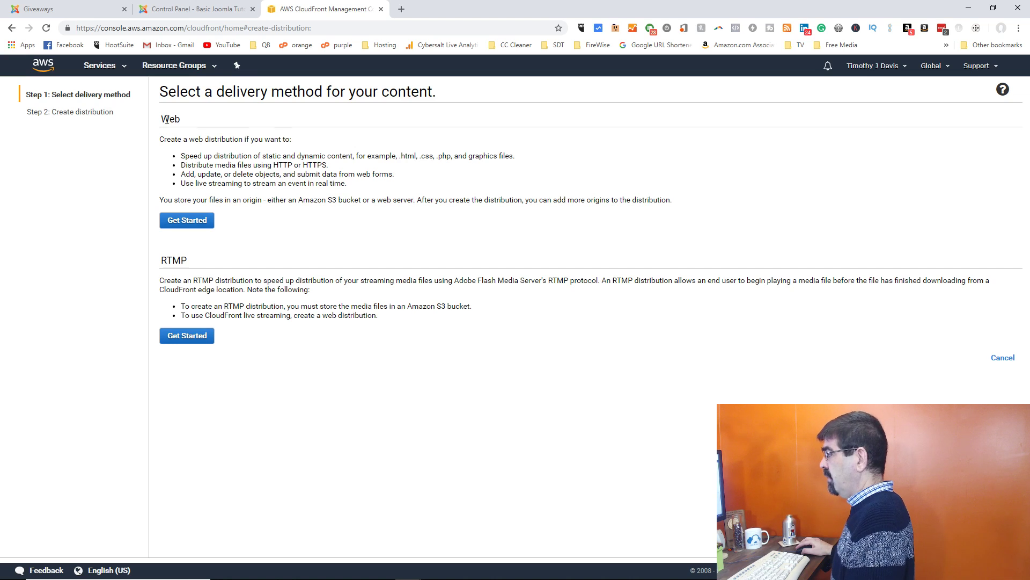
click(186, 220)
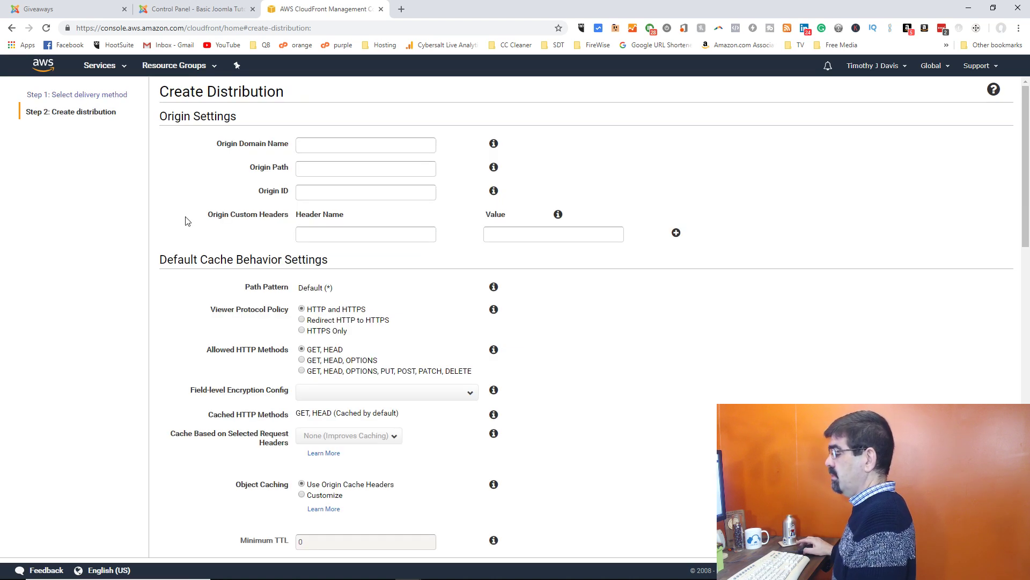
click(316, 145)
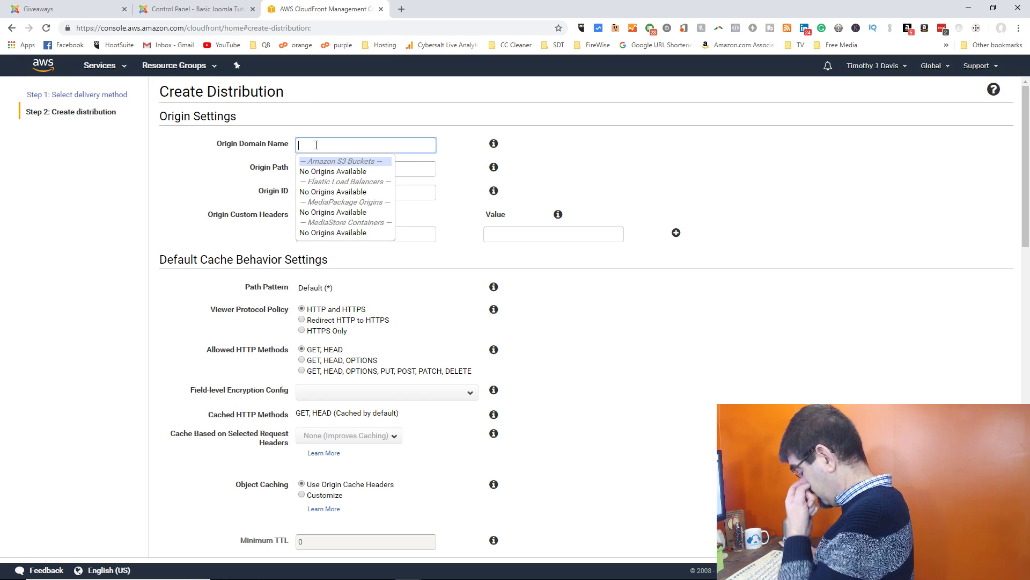
text(b)
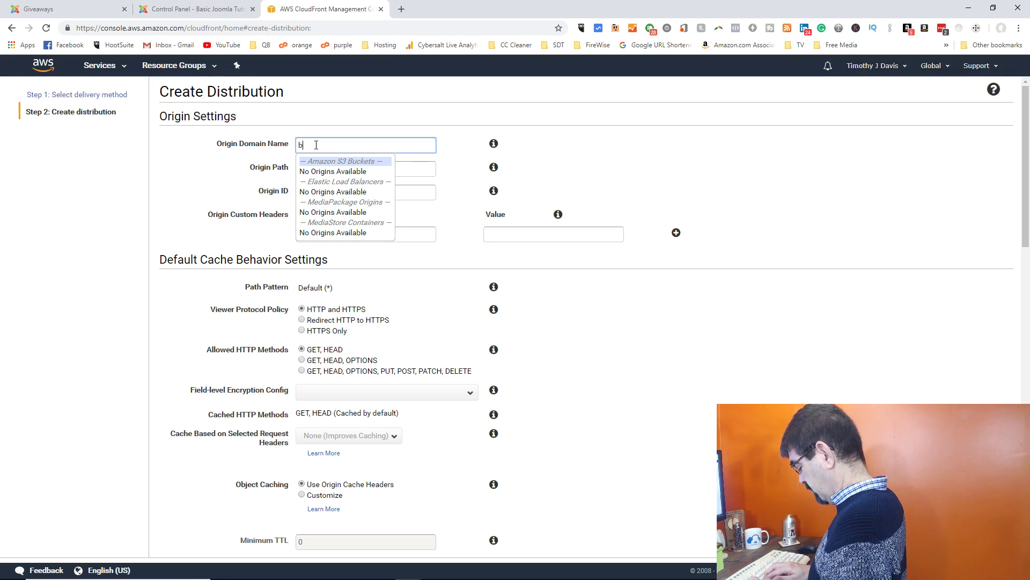
text(asicjoomla.com)
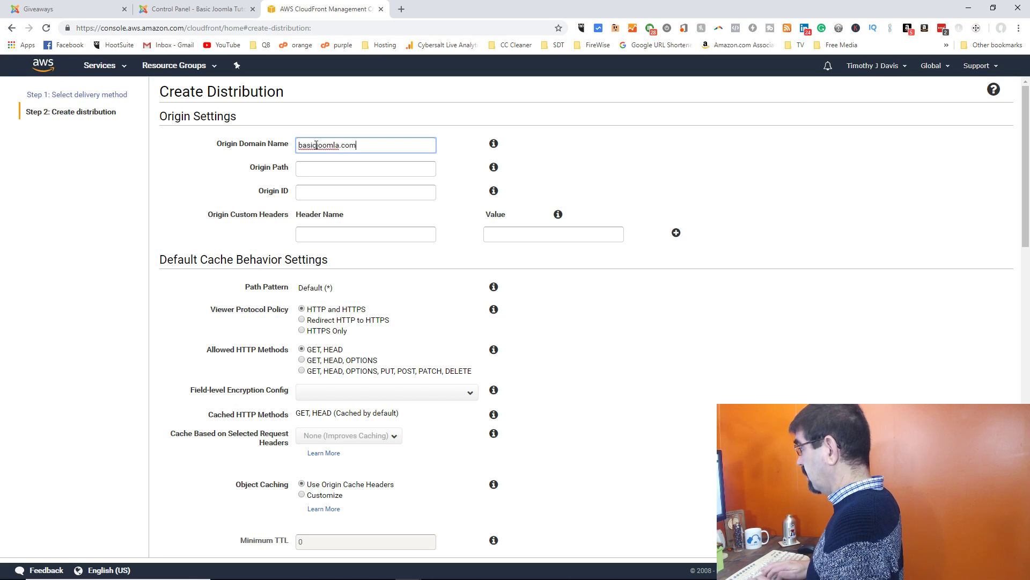
Show the explanation of the origin domain name and set the origin protocol policy to Match Viewer.
click(494, 145)
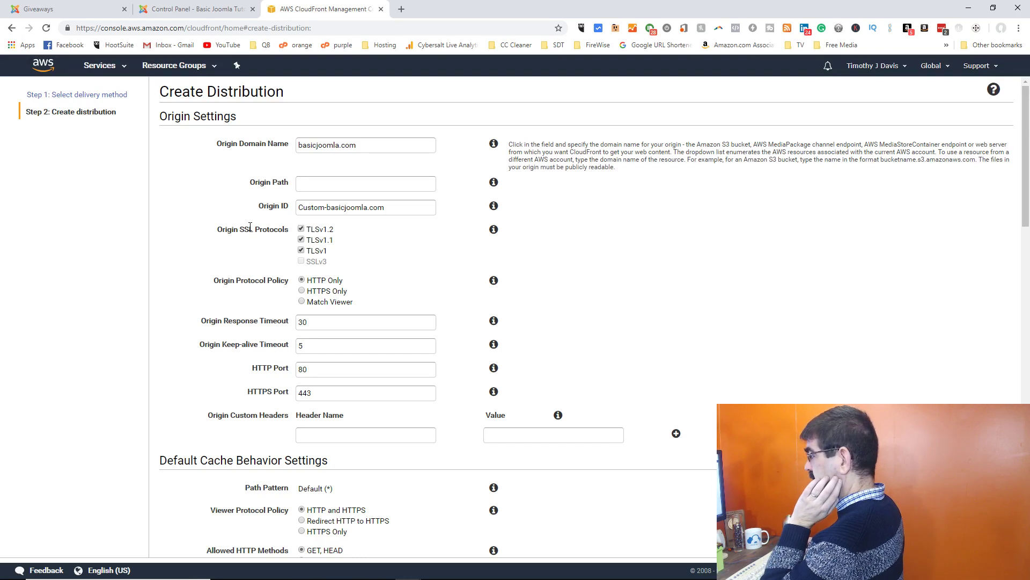
scroll(250, 227, down, 1)
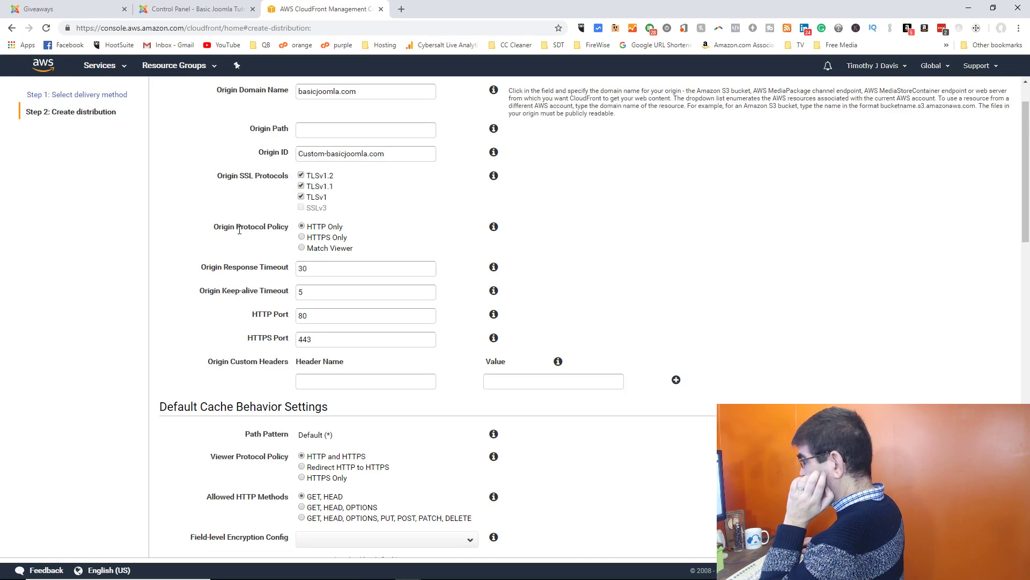
click(302, 247)
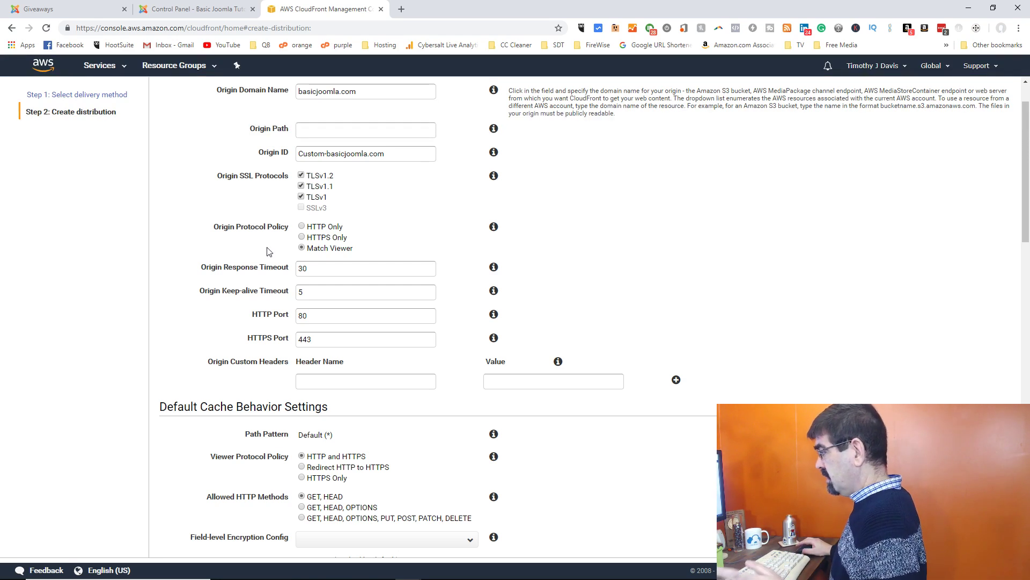
Review the remaining origin settings and the default cache behavior settings, including HTTP methods, object caching, cookies and compression.
scroll(269, 251, down, 1)
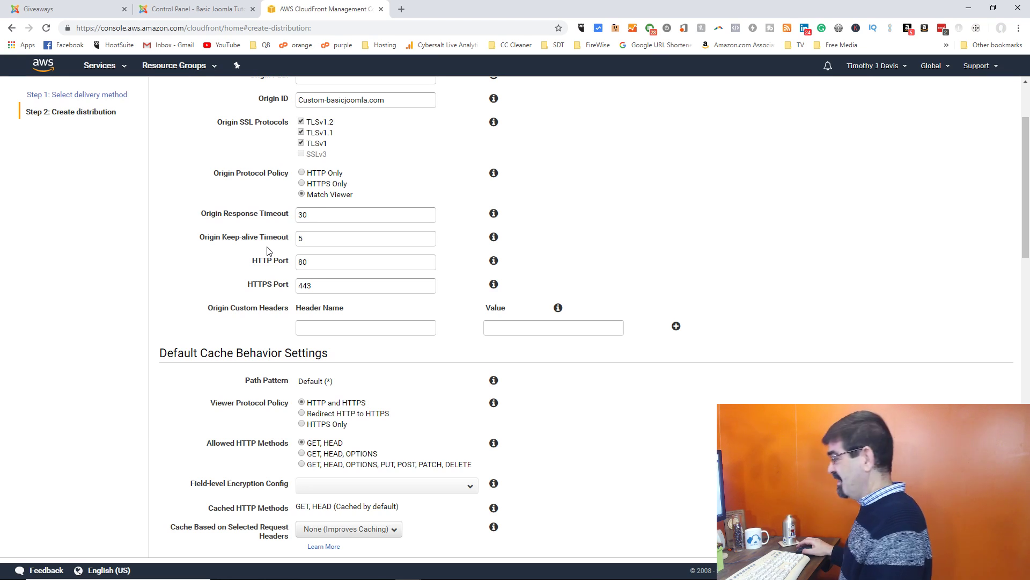
scroll(233, 279, down, 1)
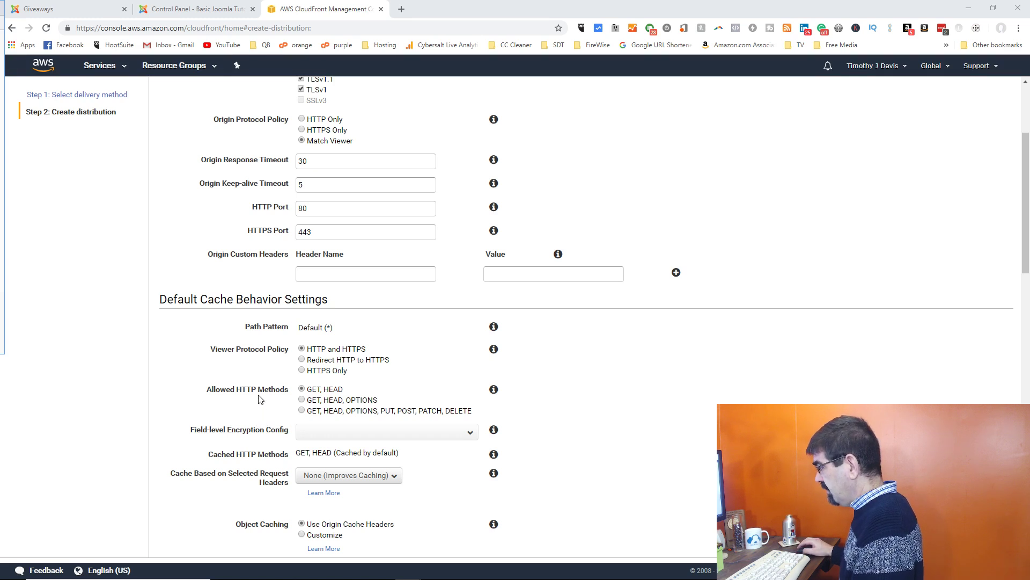
scroll(259, 399, down, 2)
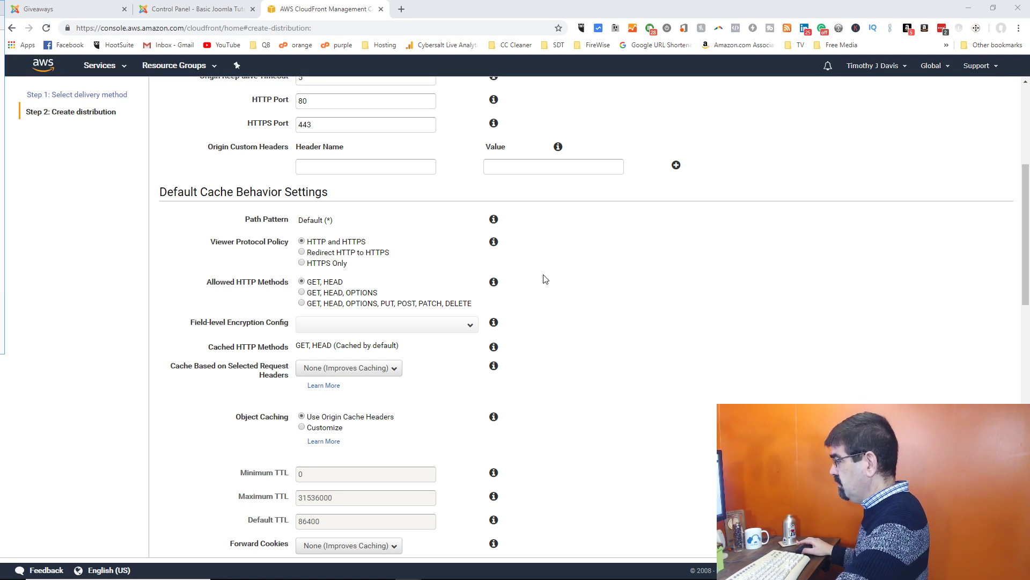
scroll(539, 302, down, 1)
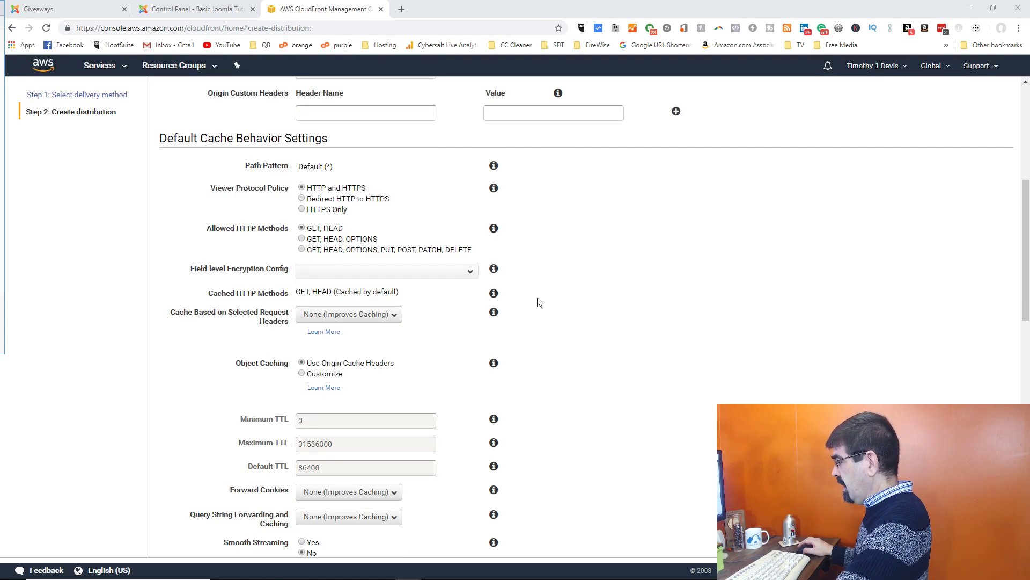
scroll(539, 302, down, 1)
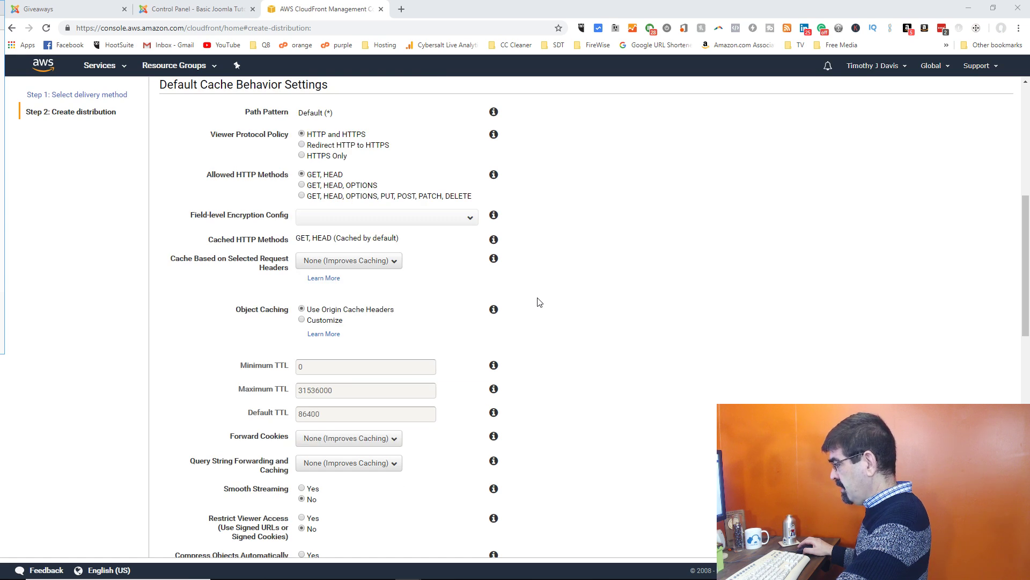
scroll(540, 302, down, 2)
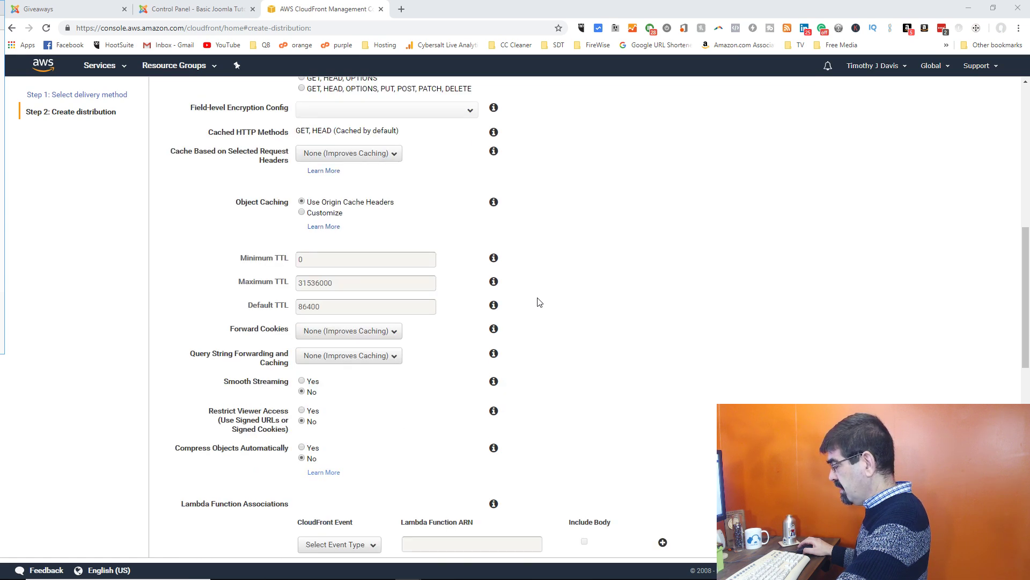
scroll(539, 302, down, 2)
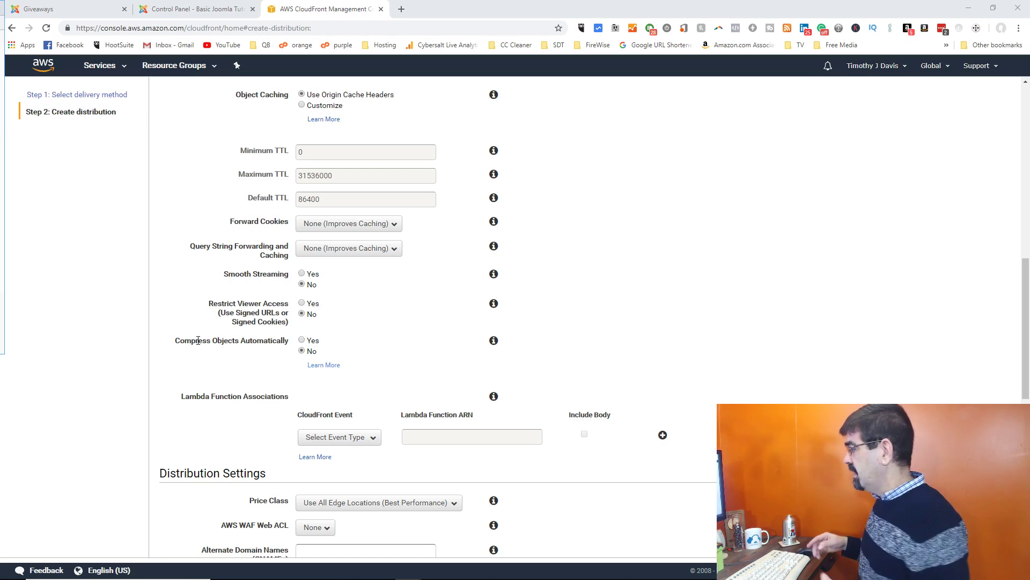
scroll(433, 269, down, 2)
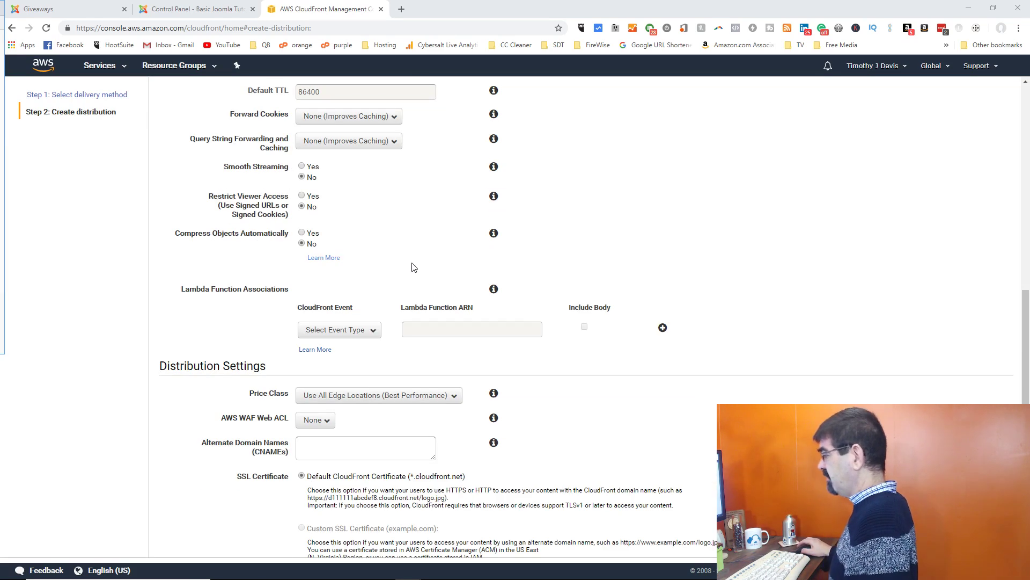
Check the available price class options and show the explanation of the AWS WAF Web ACL setting.
scroll(314, 246, down, 2)
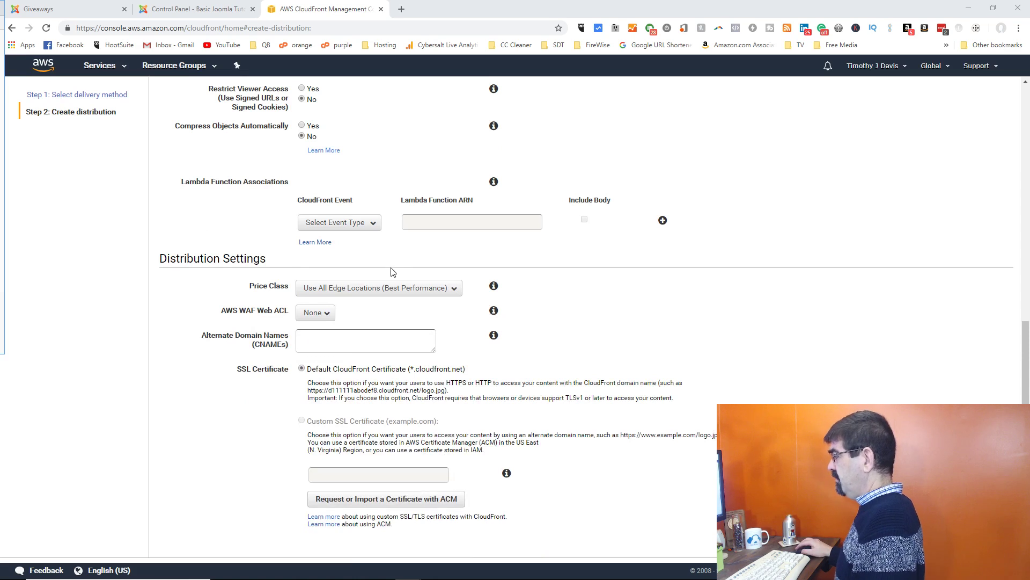
click(435, 290)
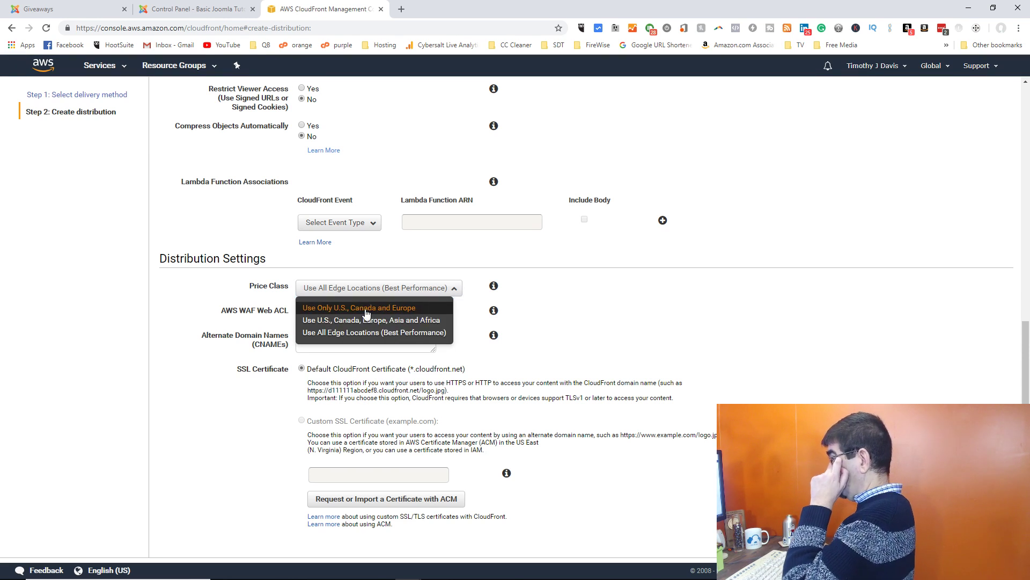
click(621, 272)
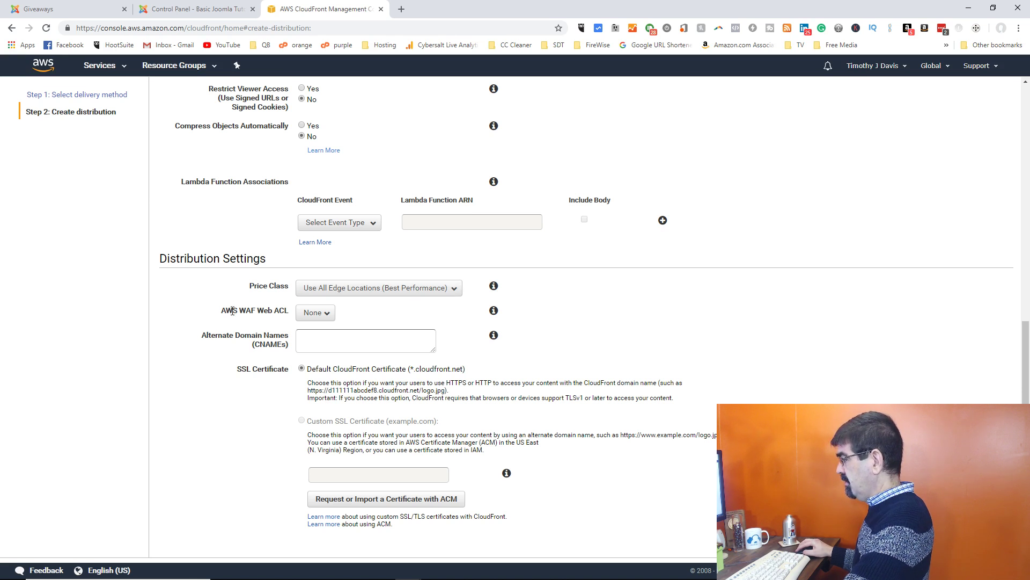
click(493, 311)
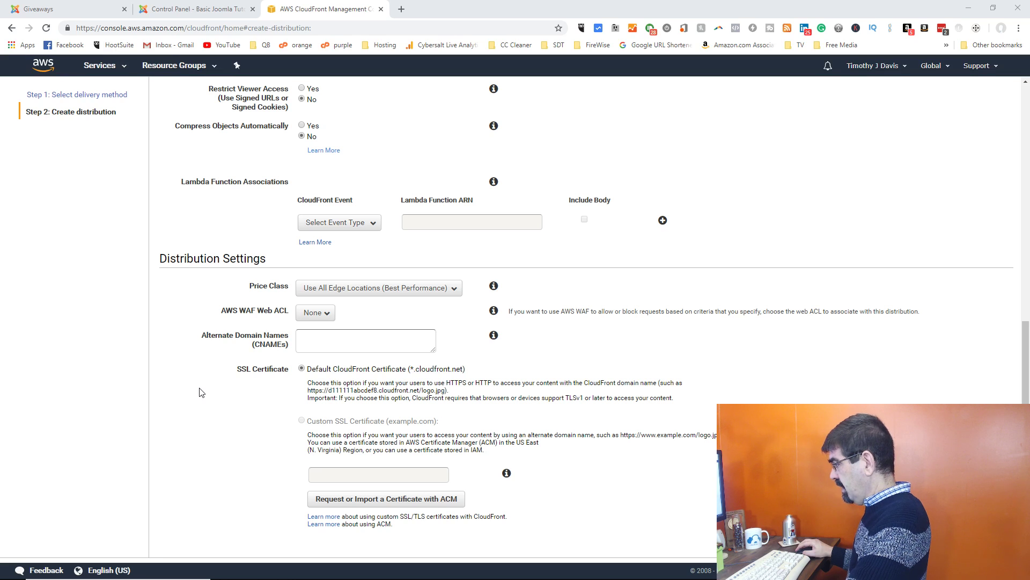
Review the SSL certificate, logging and distribution state settings, keep them at their defaults, and create the distribution.
scroll(200, 392, down, 2)
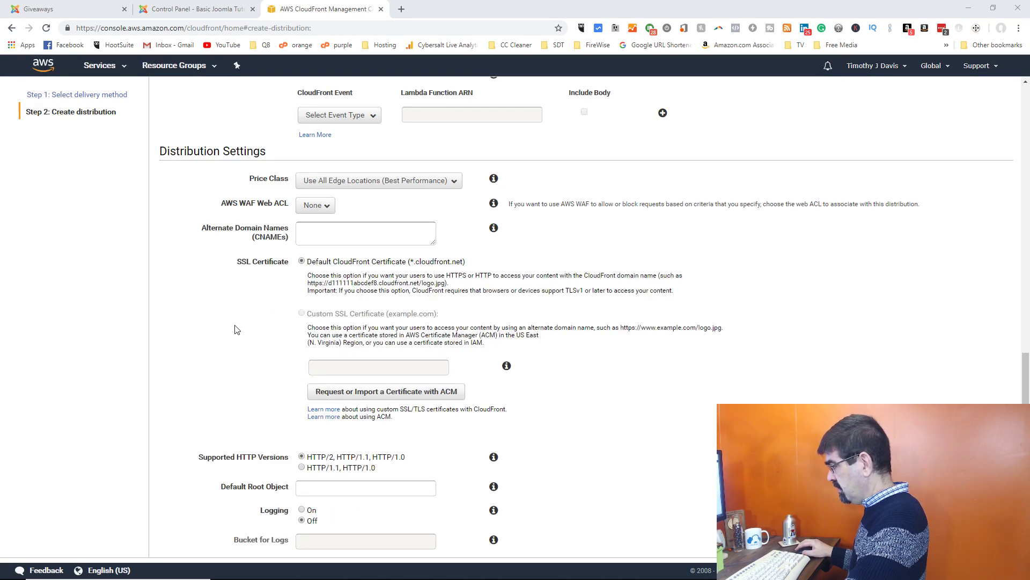
scroll(235, 329, down, 3)
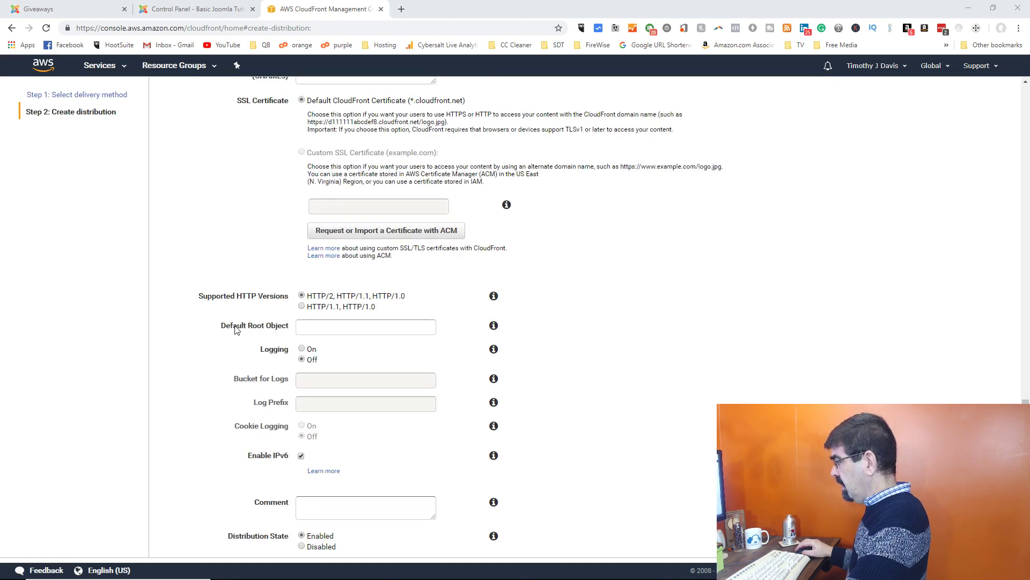
scroll(236, 329, down, 1)
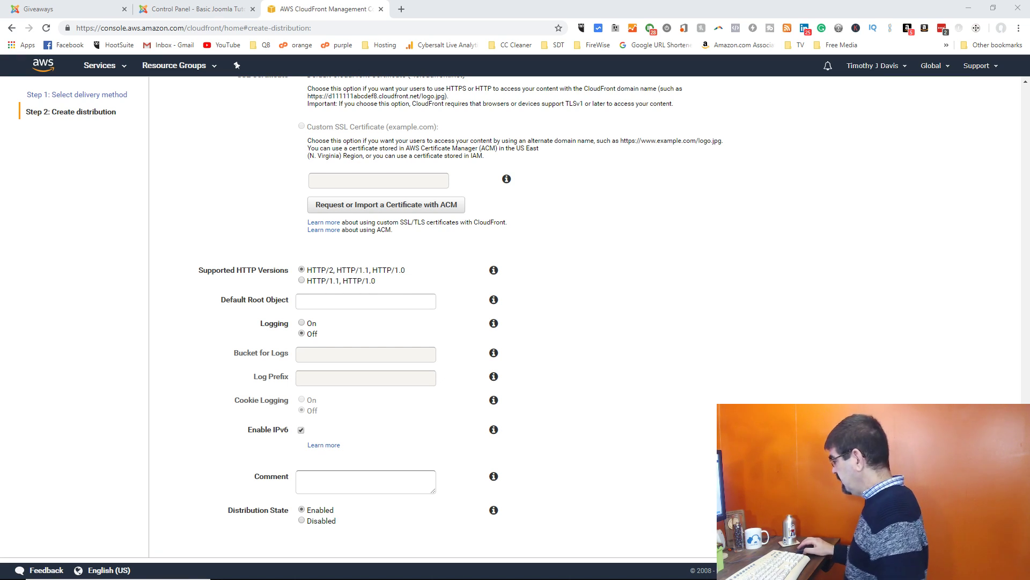
key(Return)
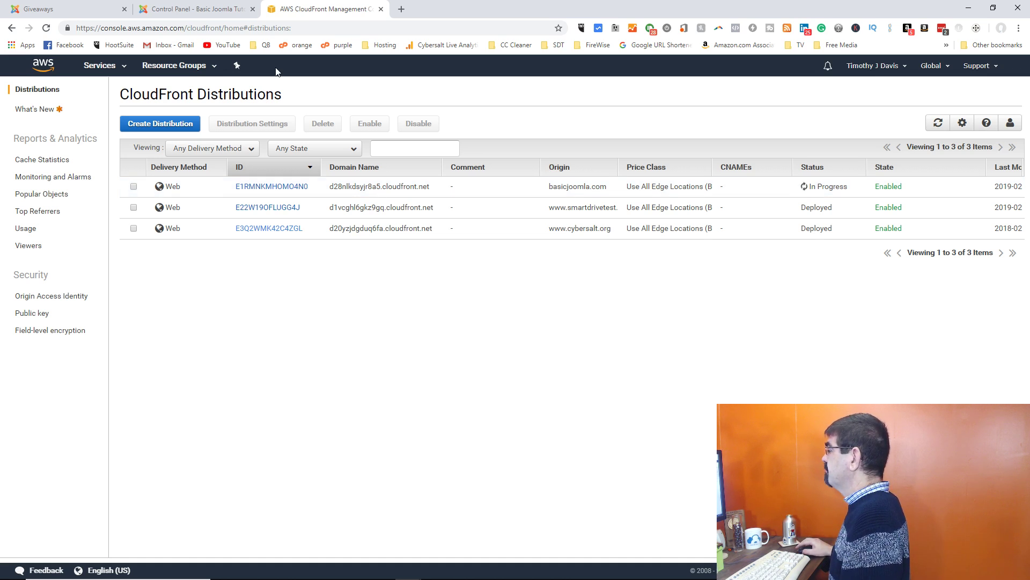
Switch to the Joomla administrator and search the web extension installer for cdn.
click(173, 15)
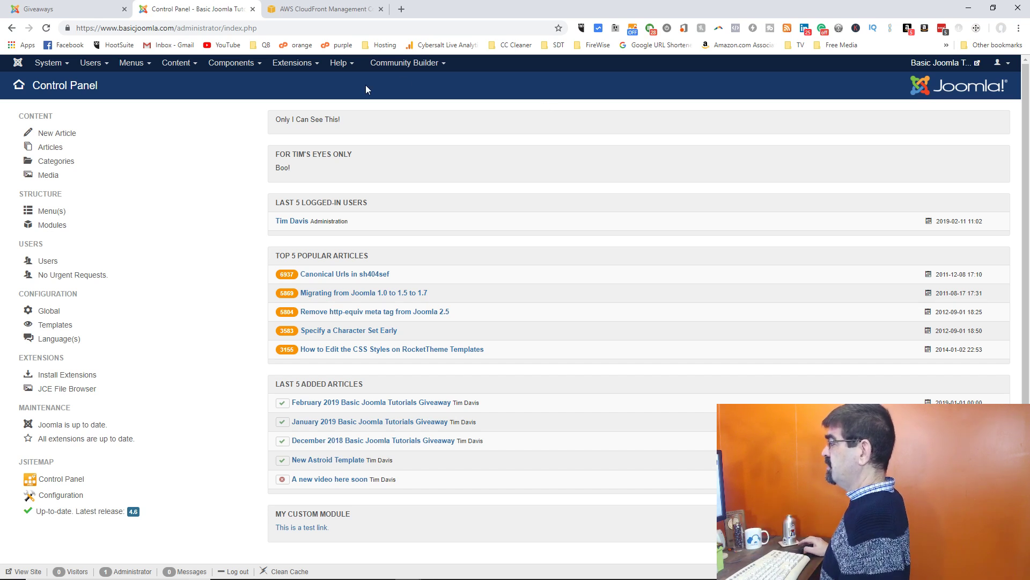
click(290, 64)
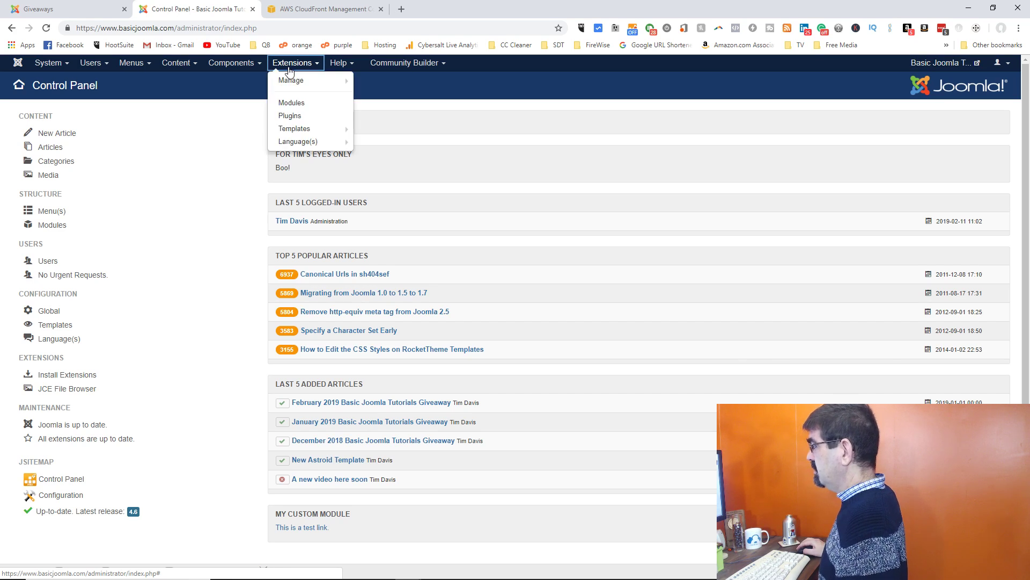
mouse_move(292, 82)
click(386, 76)
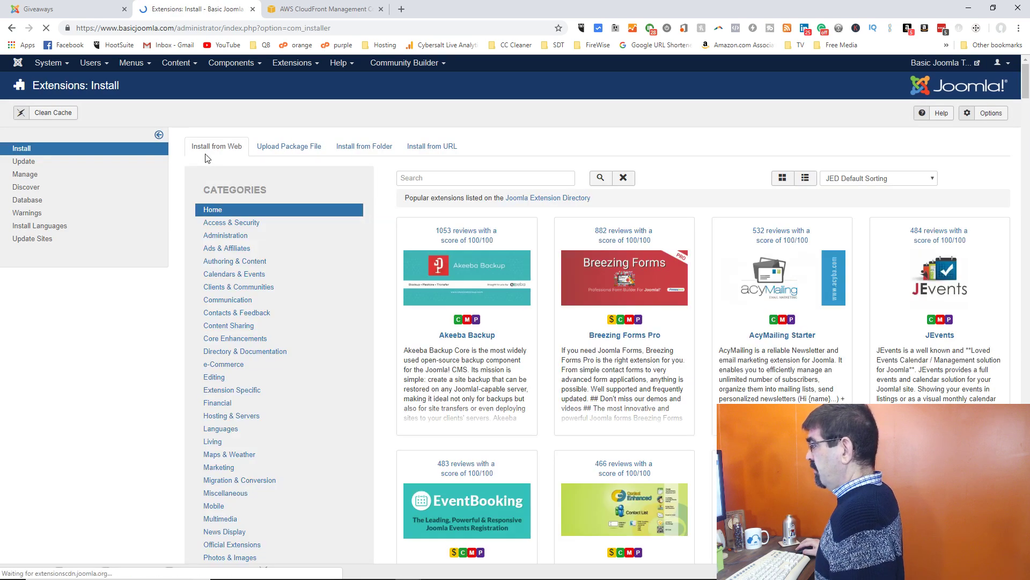
click(417, 177)
text(cdn)
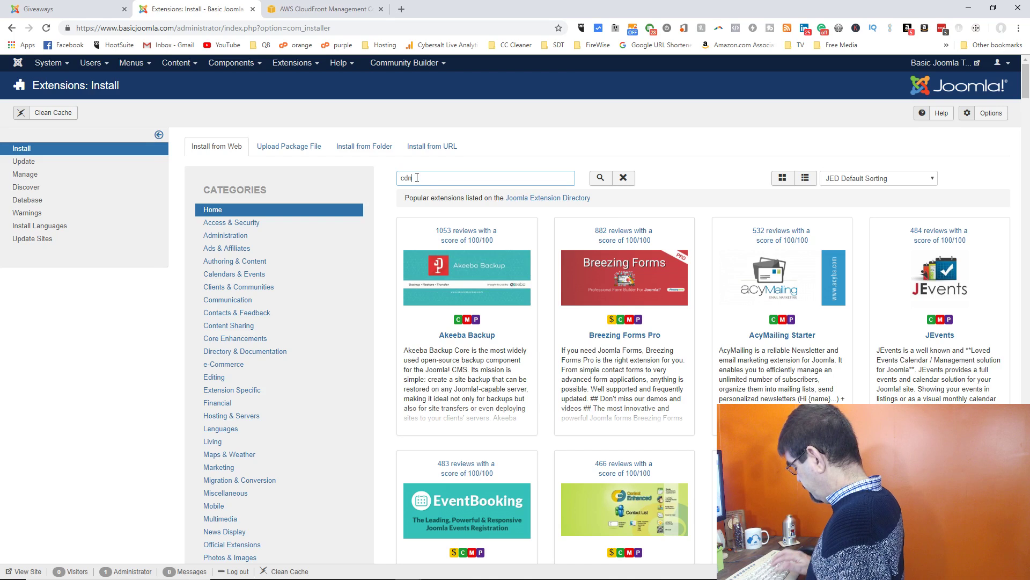
key(Return)
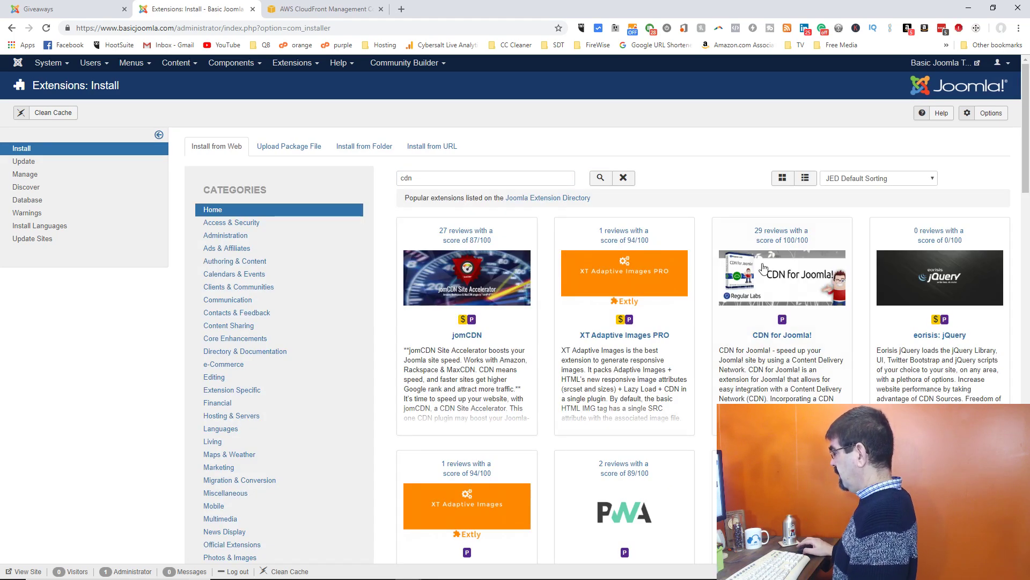
Install the CDN for Joomla! extension by Regular Labs and confirm the installation.
click(796, 280)
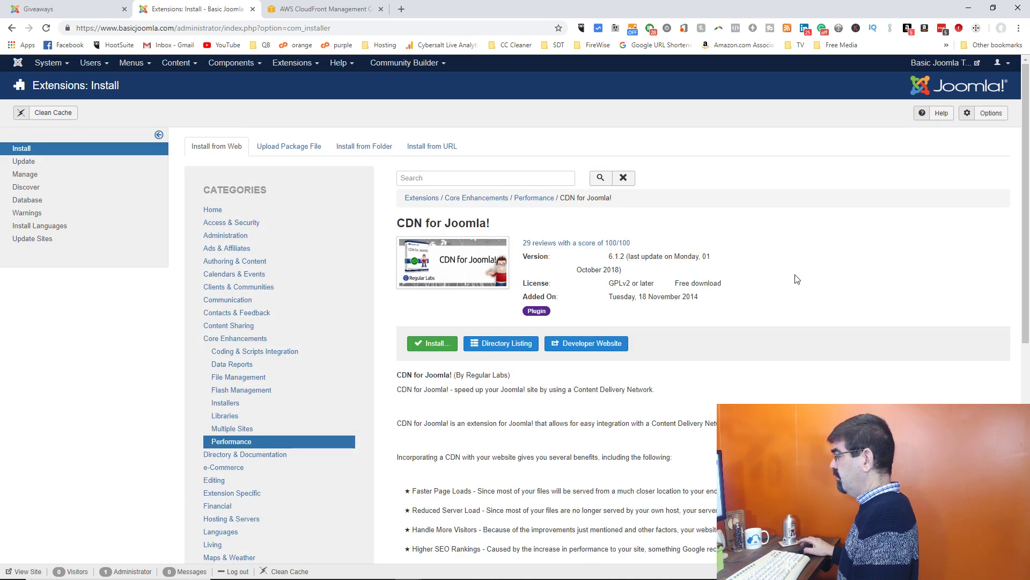
click(433, 344)
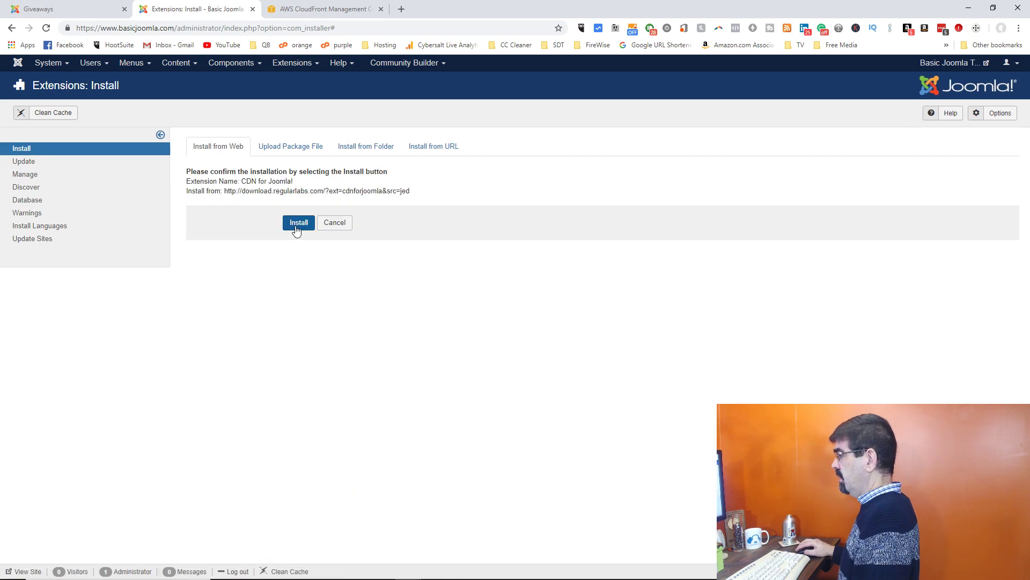
click(297, 223)
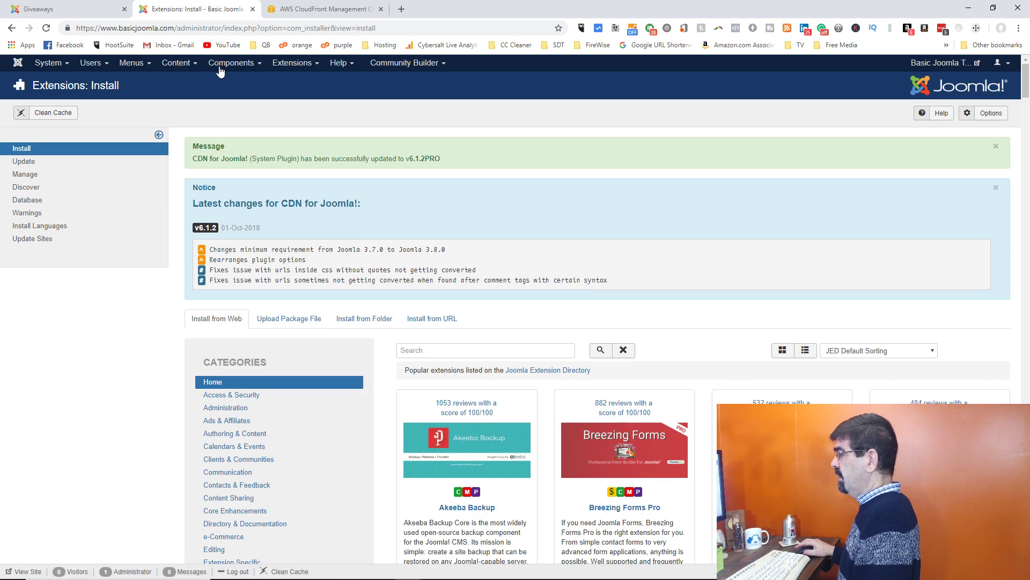
Open the CDN for Joomla! system plugin through the Regular Labs Extension Manager and show its setup options.
click(290, 68)
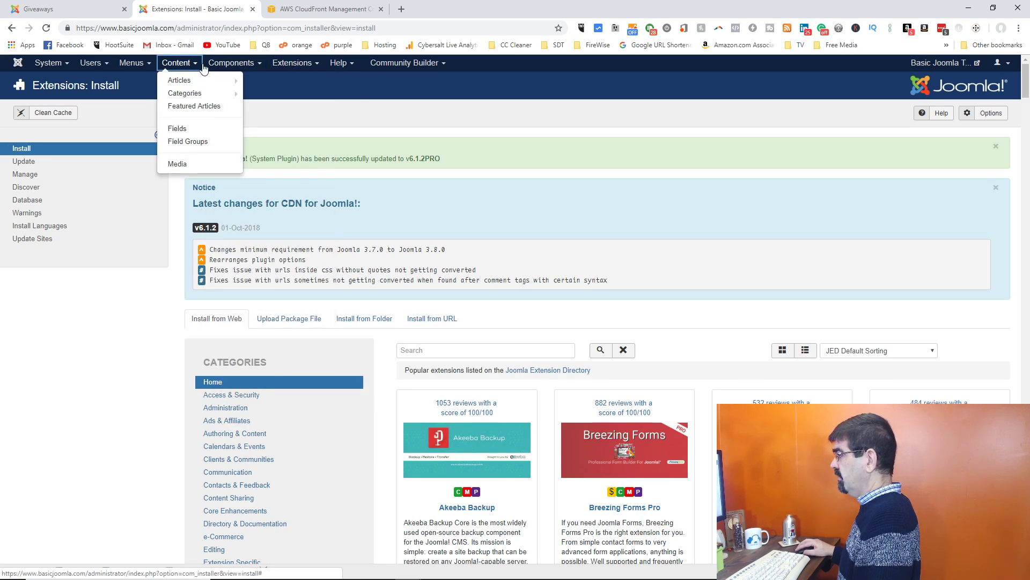
mouse_move(232, 63)
mouse_move(271, 275)
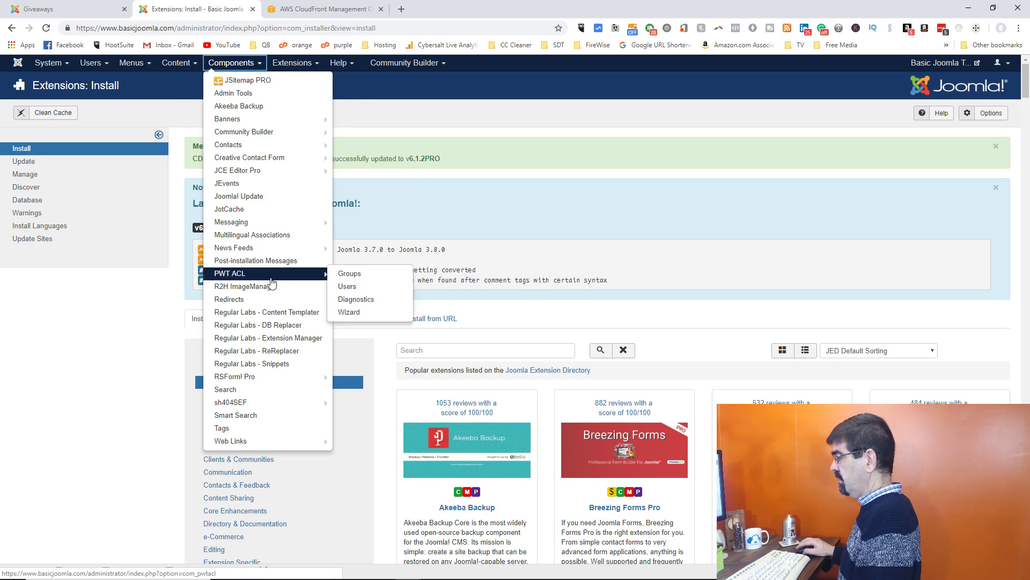
click(275, 339)
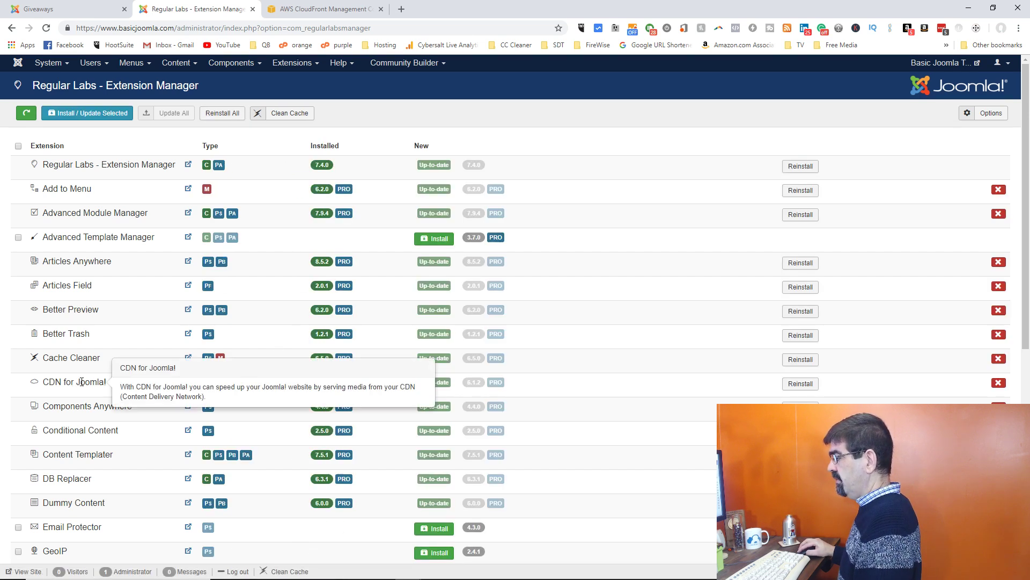
click(209, 384)
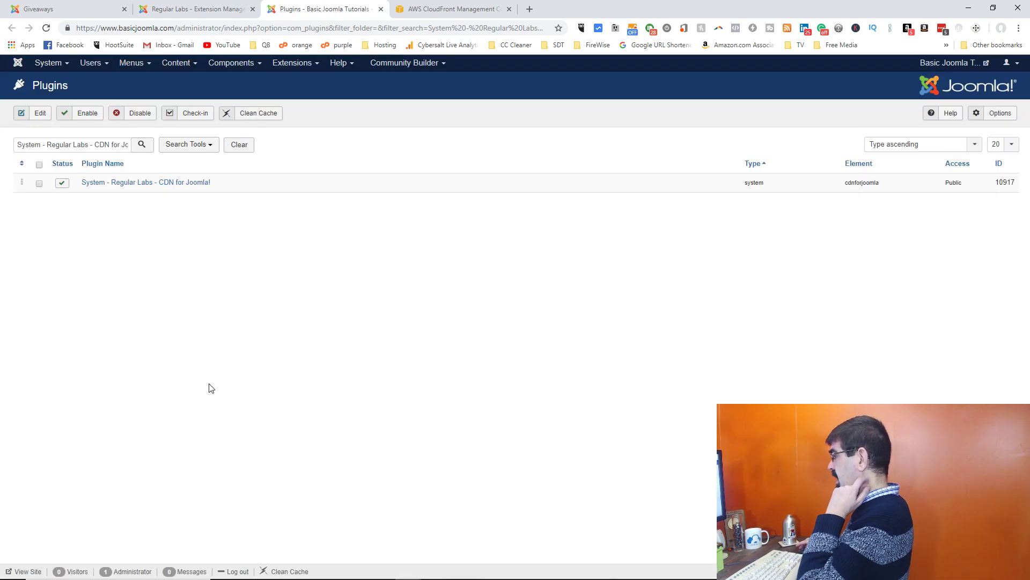
click(143, 185)
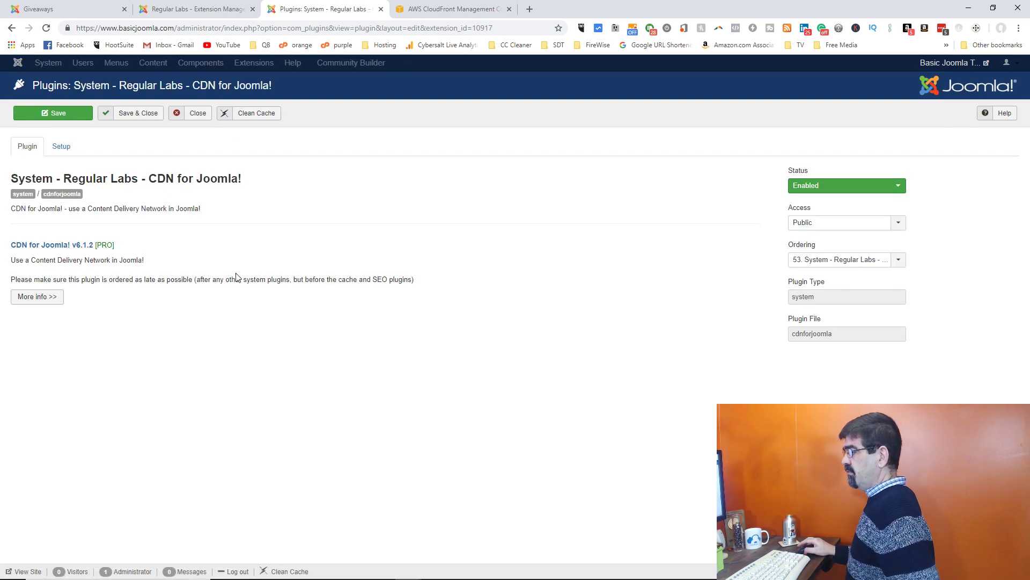
click(56, 153)
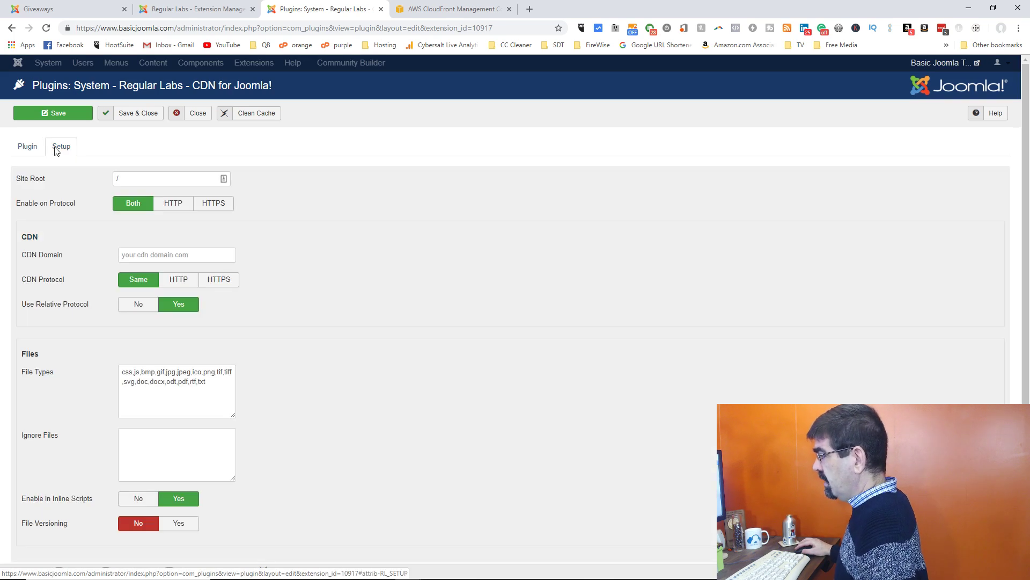
mouse_move(30, 185)
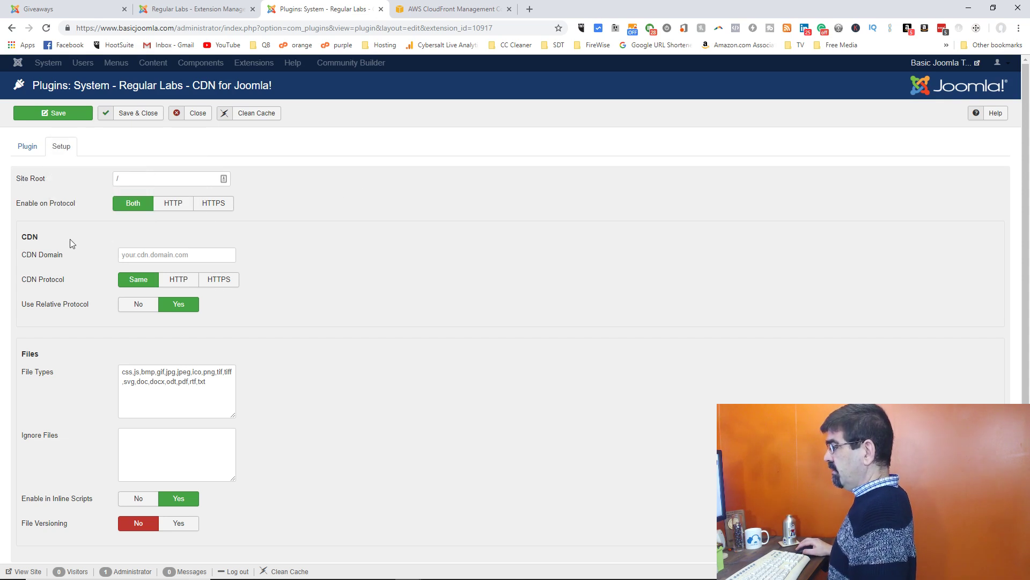
mouse_move(32, 260)
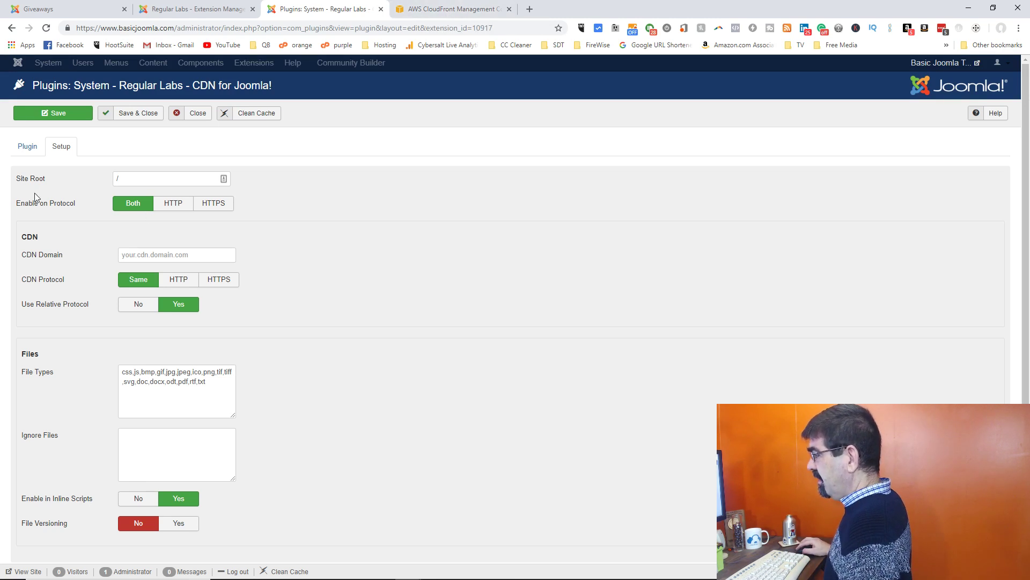
Switch to the AWS CloudFront console and copy the domain name of the basicjoomla.com distribution.
click(451, 9)
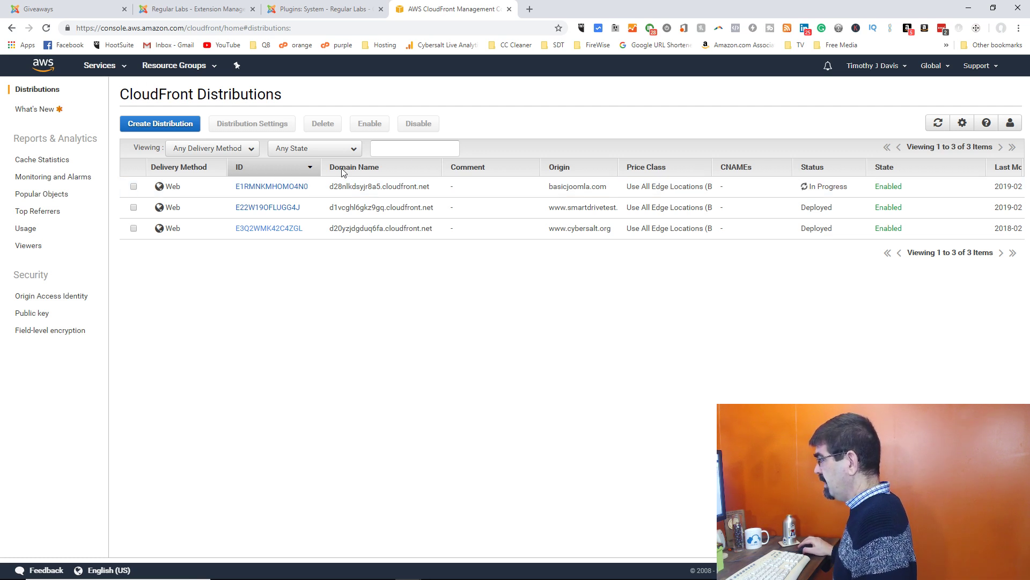
drag(331, 186, 430, 187)
right_click(423, 186)
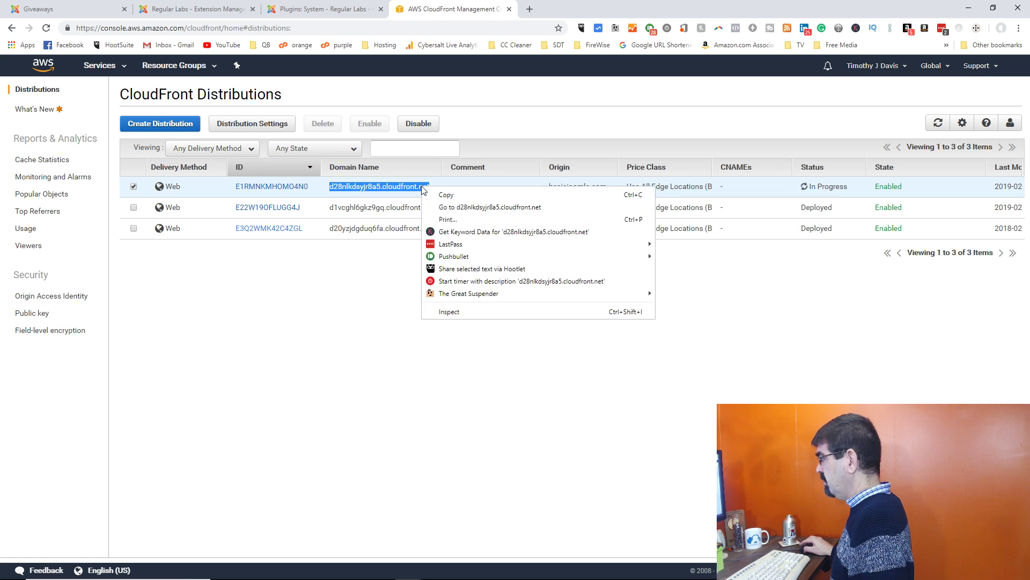
click(446, 194)
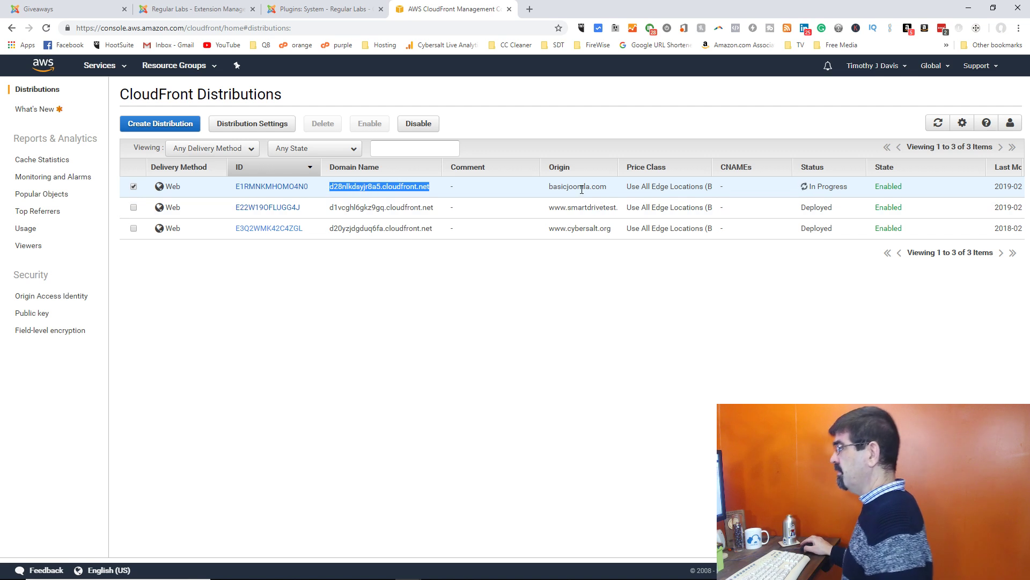
right_click(386, 184)
click(398, 194)
Return to the CDN for Joomla! plugin and set the CDN Domain to d28nlkdsyjr8a5.cloudfront.net.
click(324, 10)
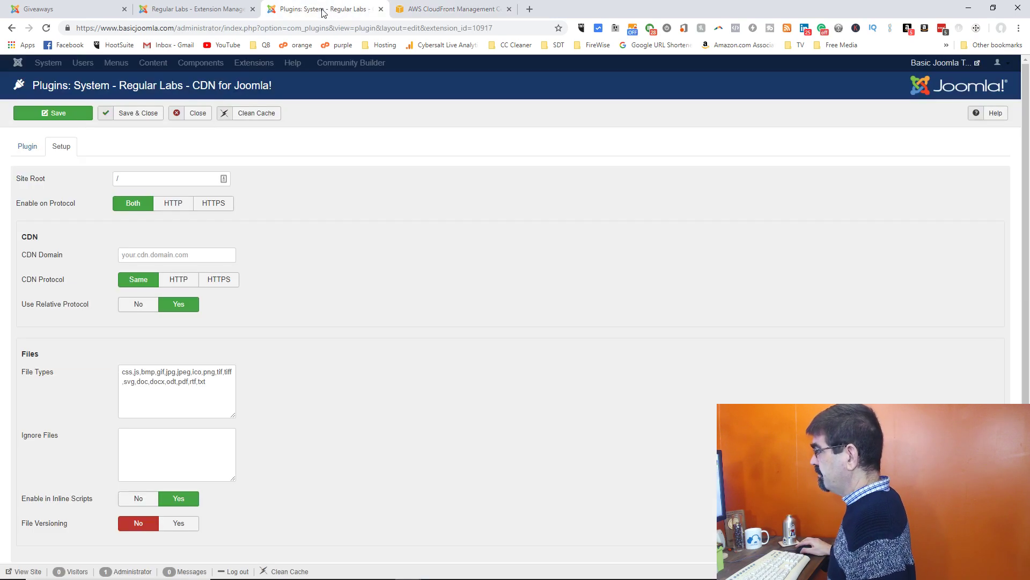
click(157, 255)
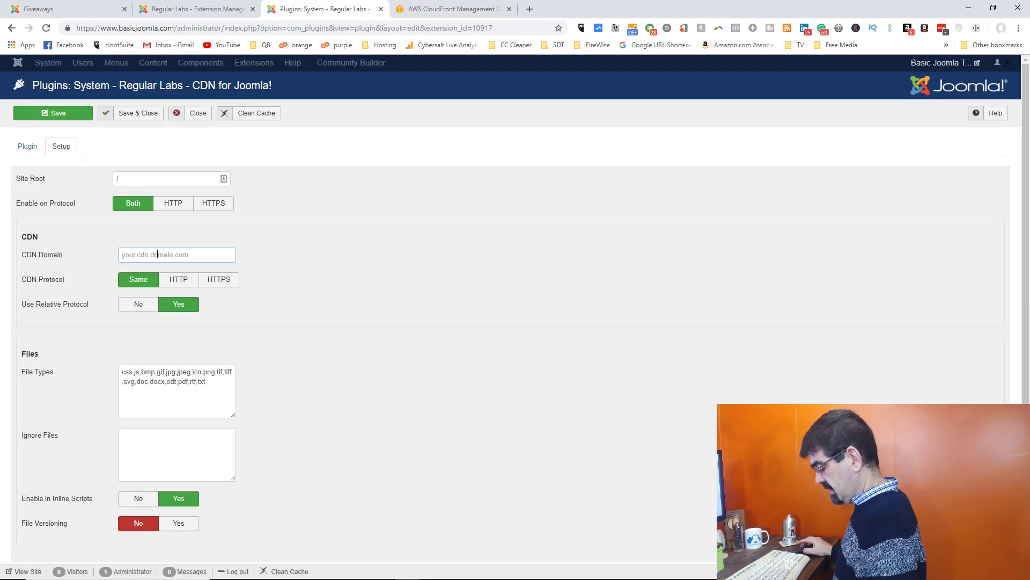
key(ctrl+v)
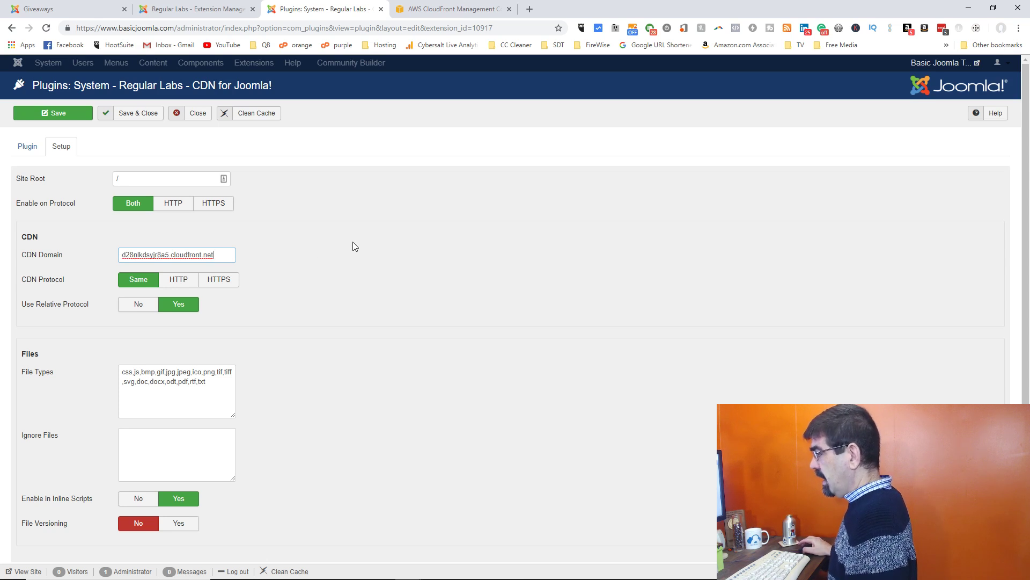
Review the explanations of the CDN domain and CDN protocol settings and enlarge the page around the file types list.
mouse_move(48, 256)
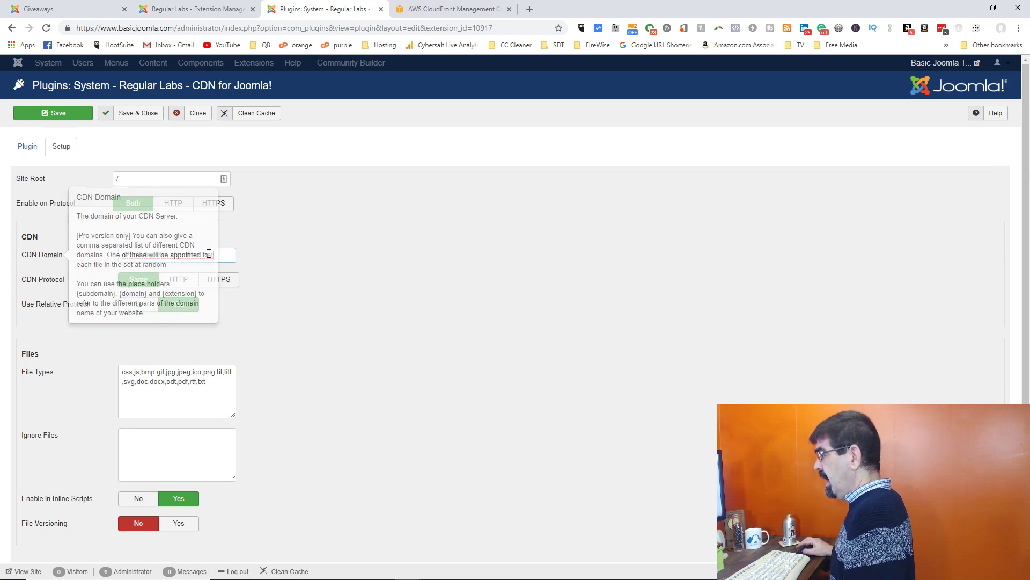
scroll(354, 257, down, 1)
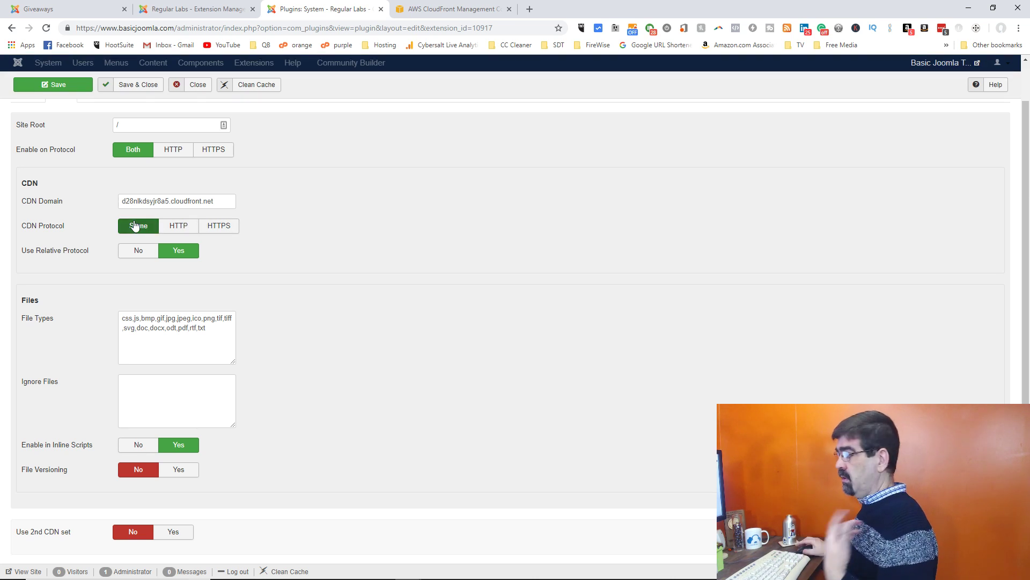
mouse_move(64, 230)
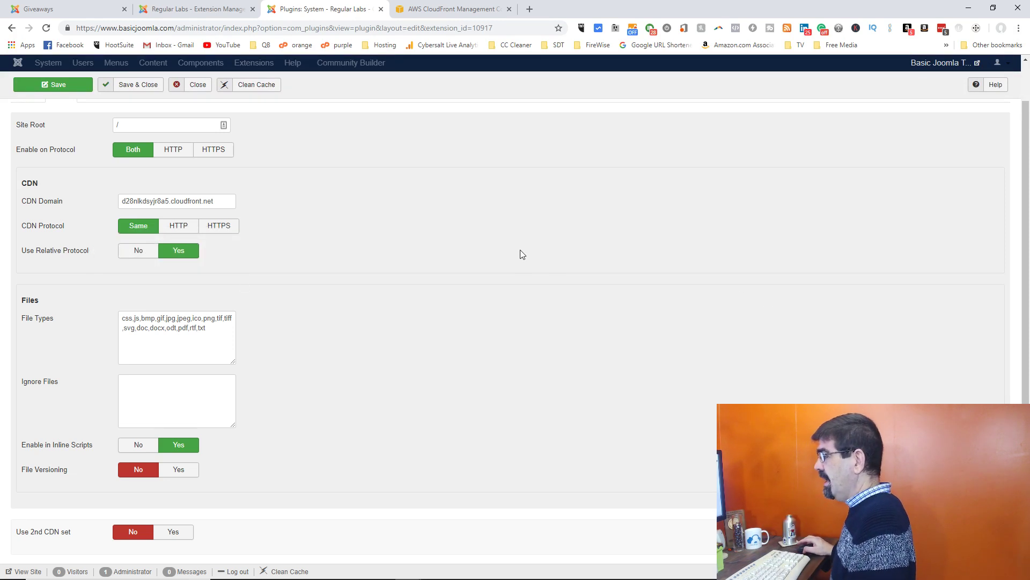
scroll(504, 247, down, 1)
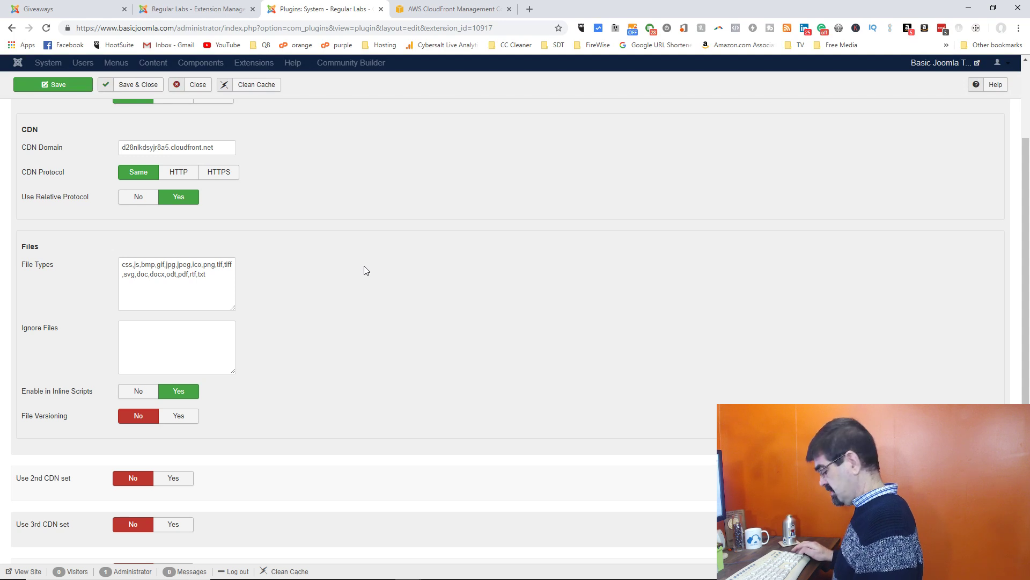
key(ctrl+plus)
key(ctrl+plus)
key(ctrl+plus)
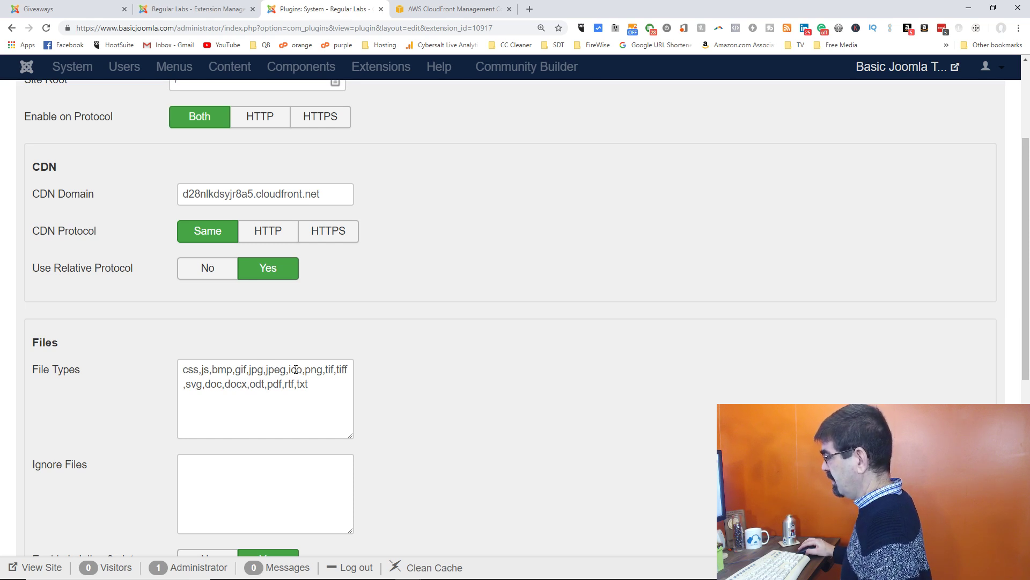
Try adding mp3 to the end of the File Types list and remove it again.
click(325, 383)
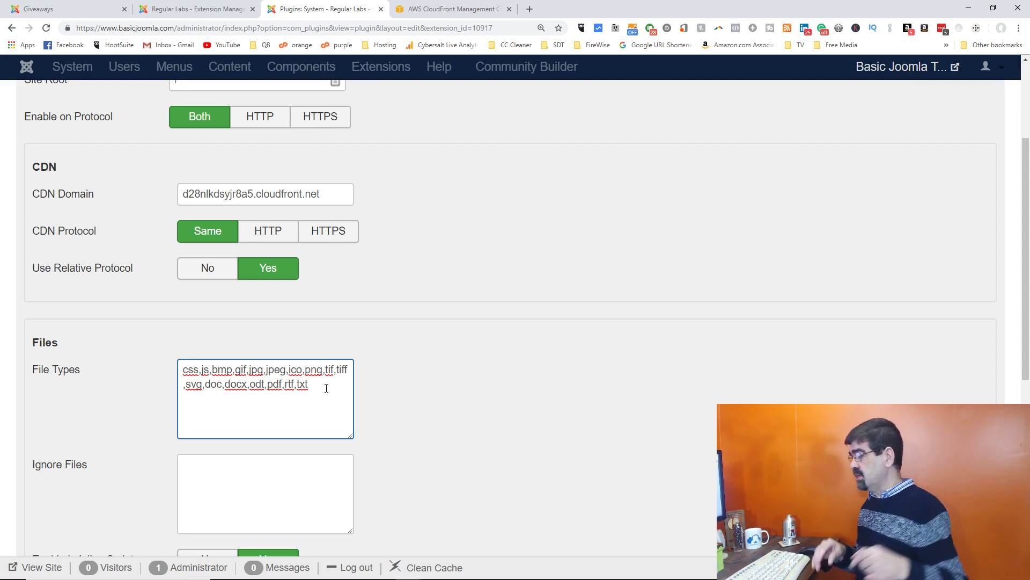
text(,)
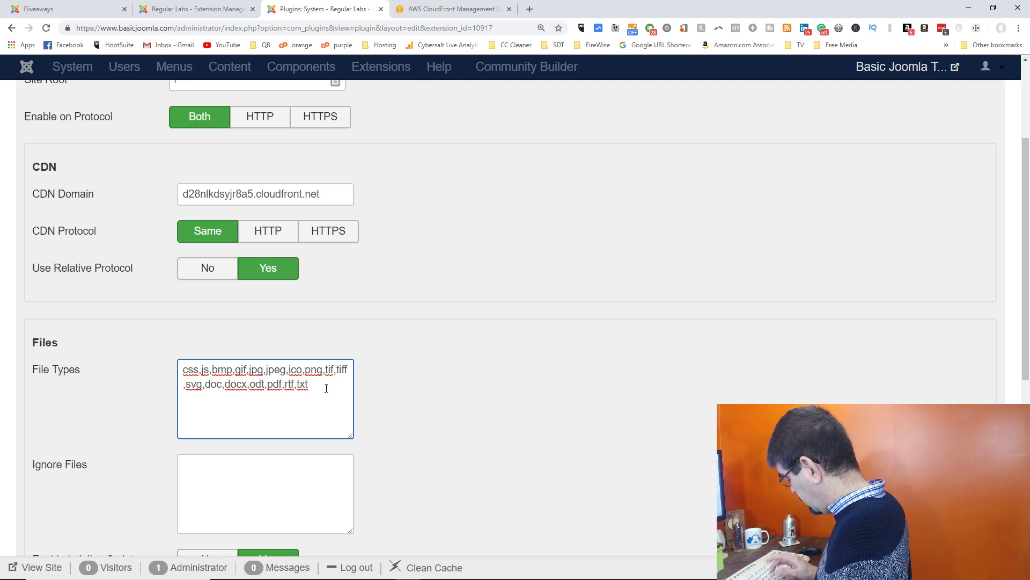
text(mp3)
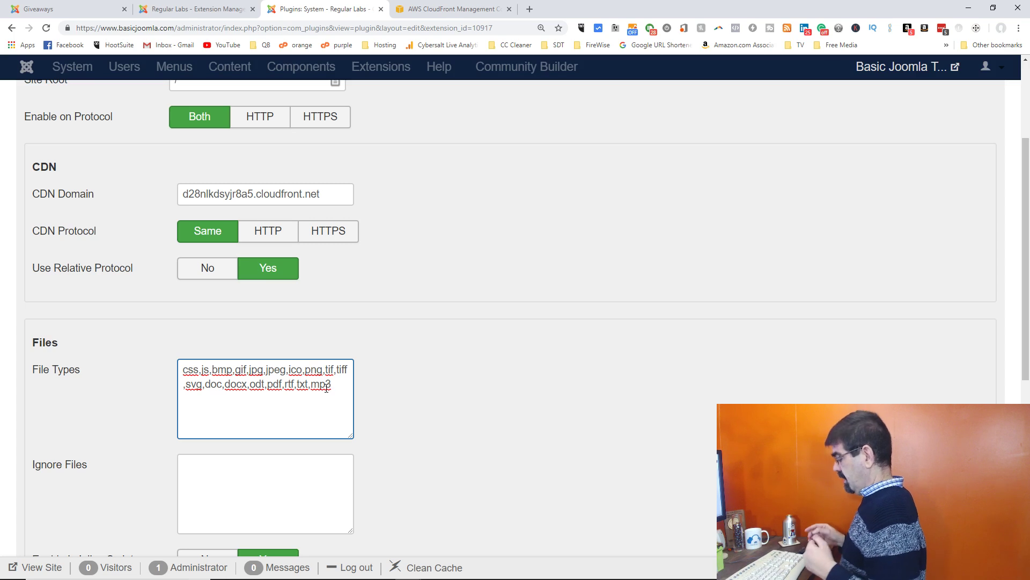
key(BackSpace)
key(BackSpace)
key(BackSpace)
key(BackSpace)
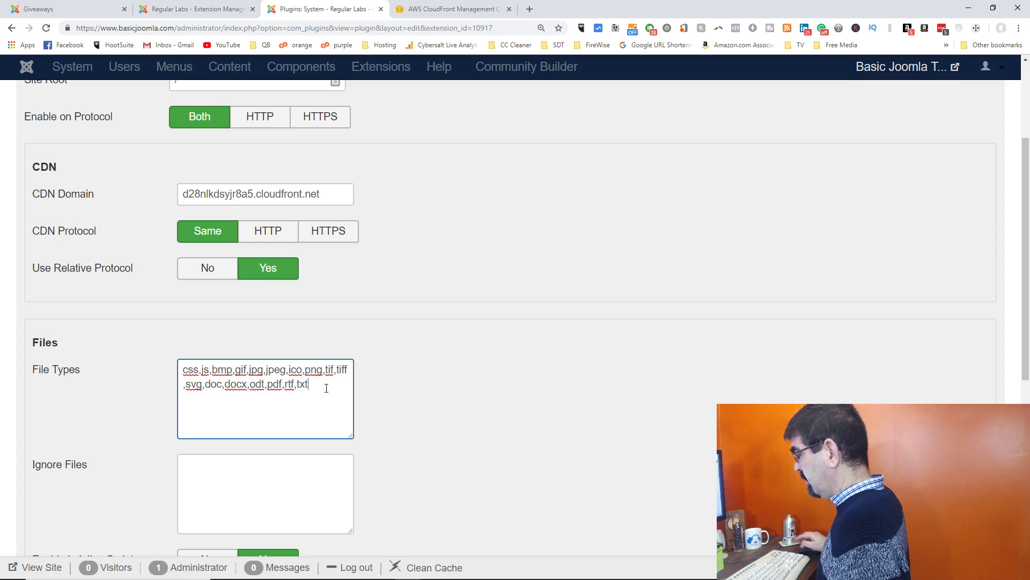
Review the Ignore Files, Enable in Inline Scripts and File Versioning settings of the plugin.
scroll(584, 363, down, 2)
mouse_move(47, 364)
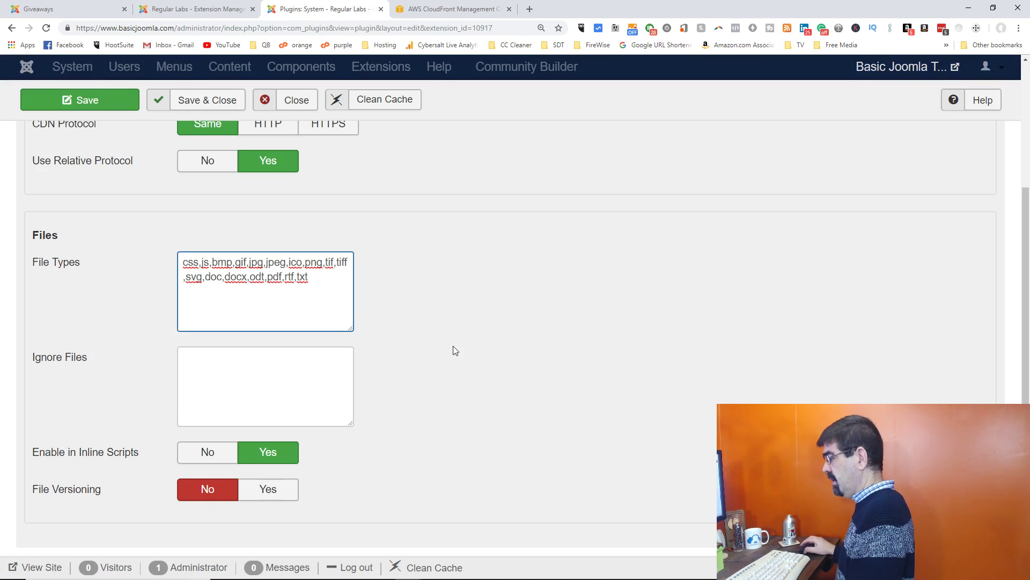
scroll(453, 350, down, 1)
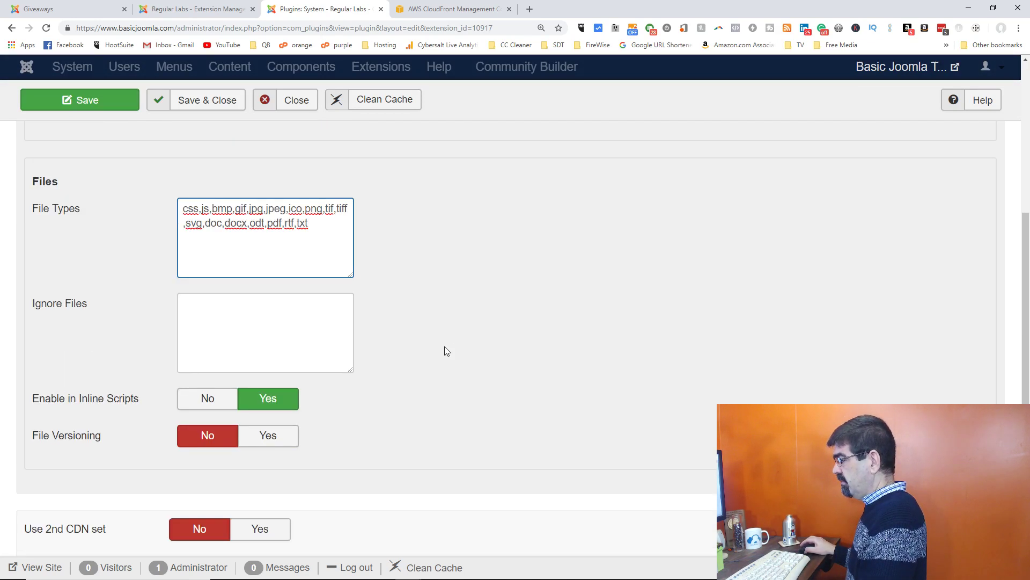
mouse_move(123, 404)
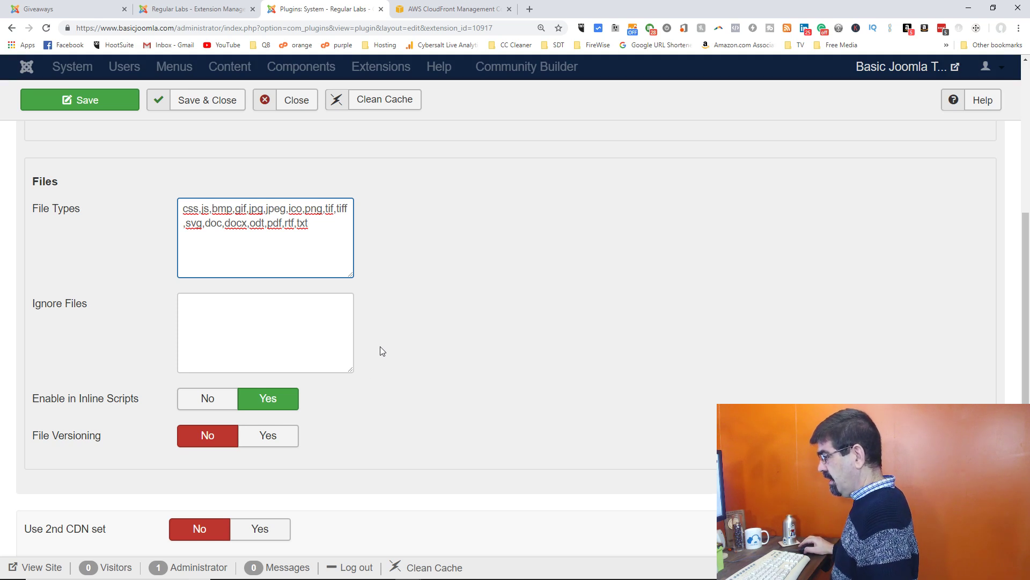
mouse_move(62, 439)
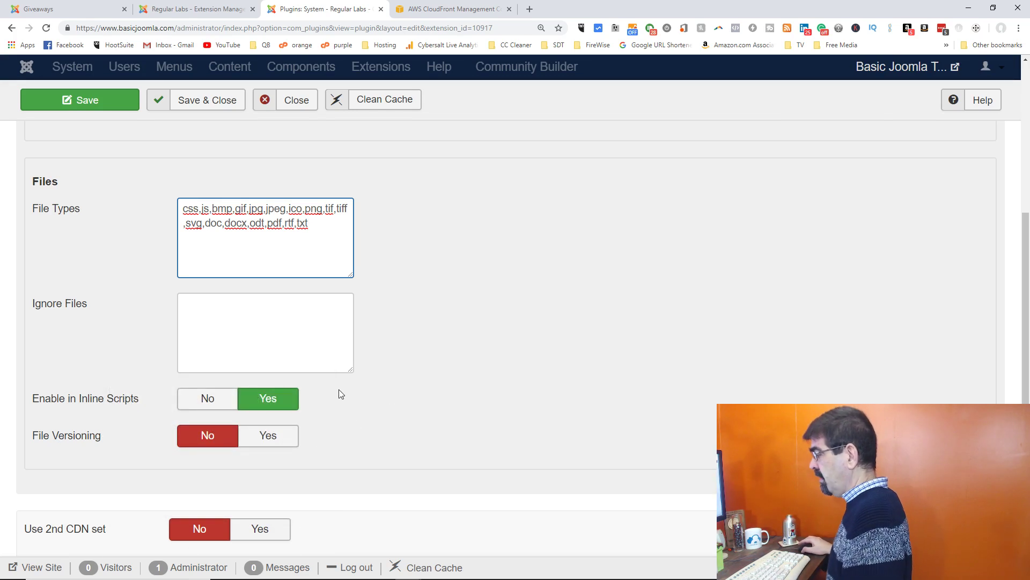
Review the options for using a 2nd to 5th CDN set and the main CDN settings, and restore the page's normal zoom.
scroll(429, 411, down, 2)
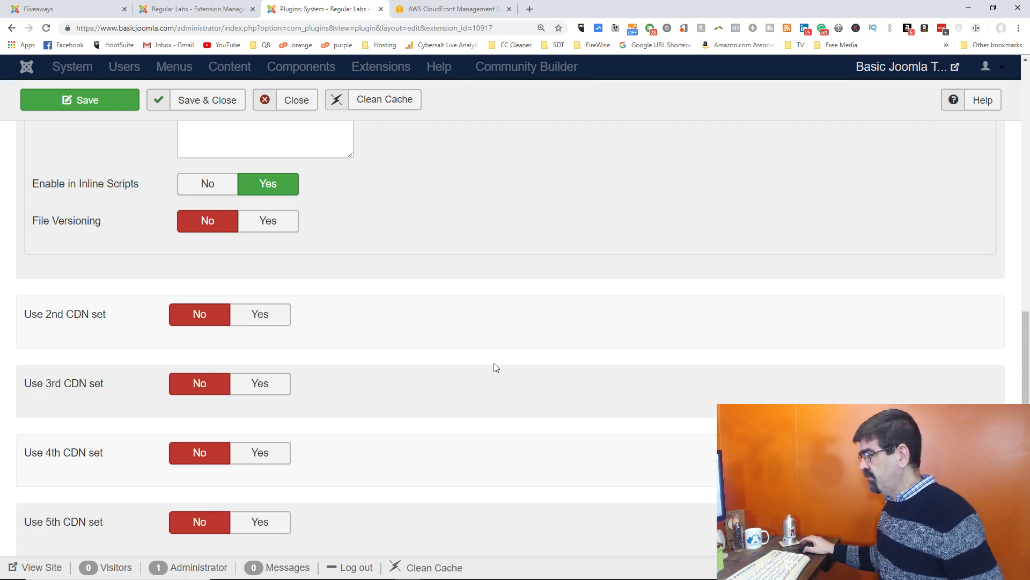
scroll(477, 363, down, 1)
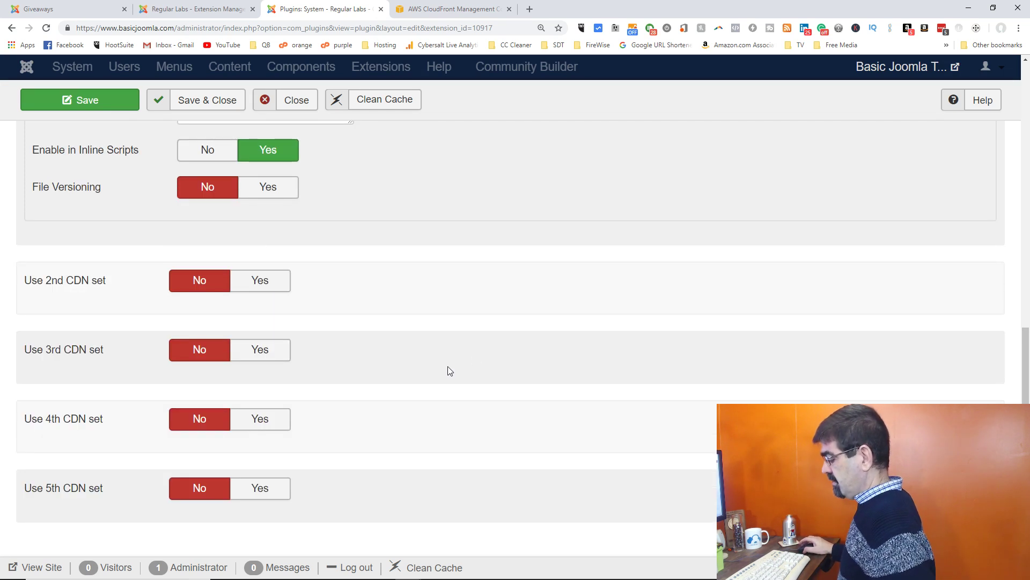
key(Home)
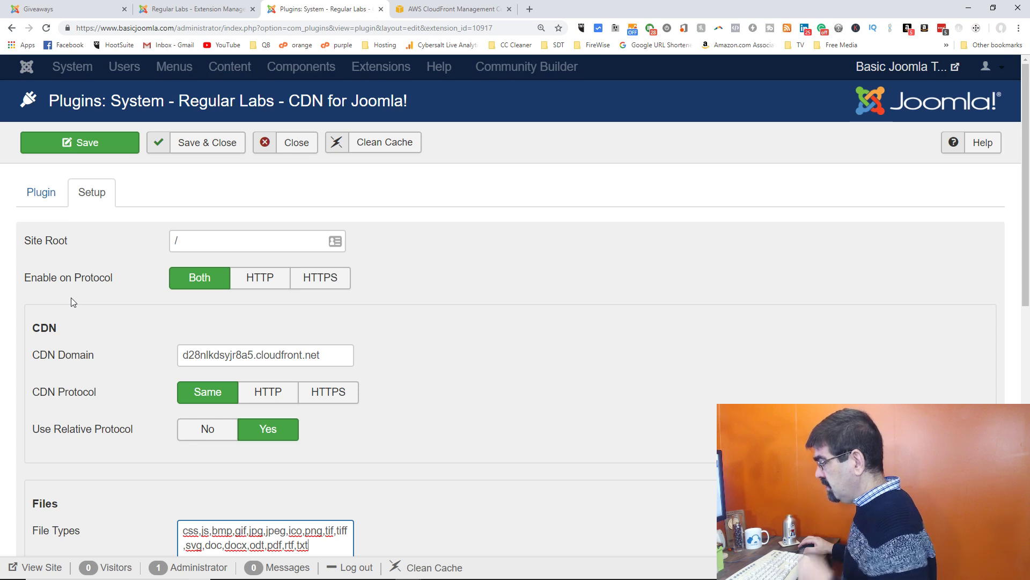
mouse_move(69, 359)
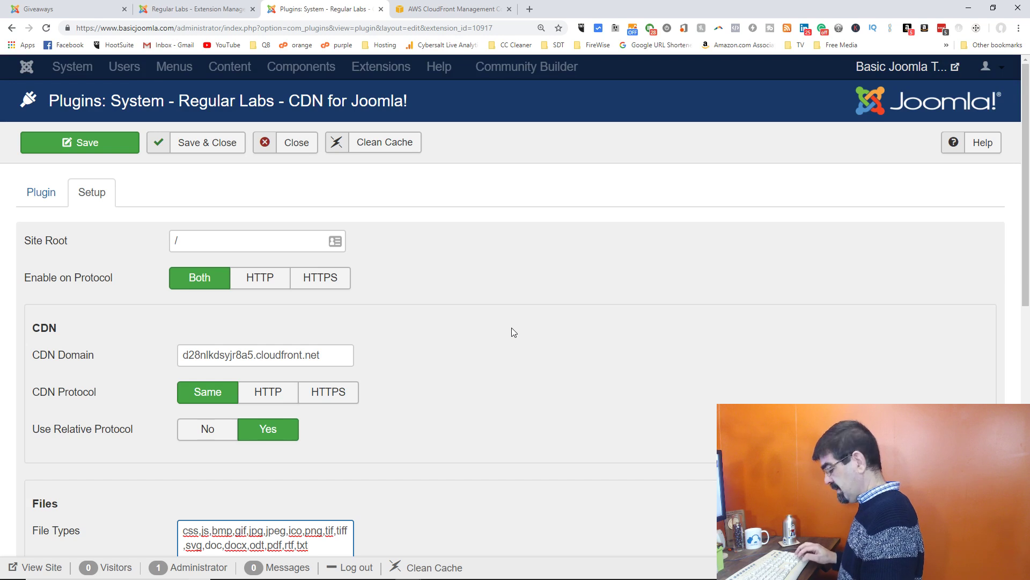
key(ctrl+0)
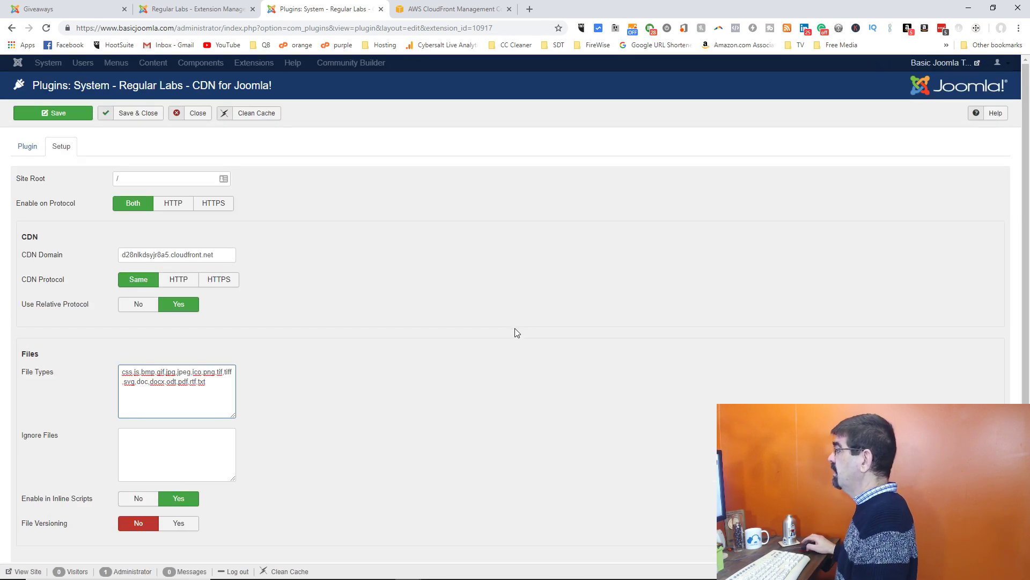
Check the basicjoomla.com distribution's status in CloudFront, and set the CDN for Joomla! plugin's status to Disabled and save it.
click(447, 10)
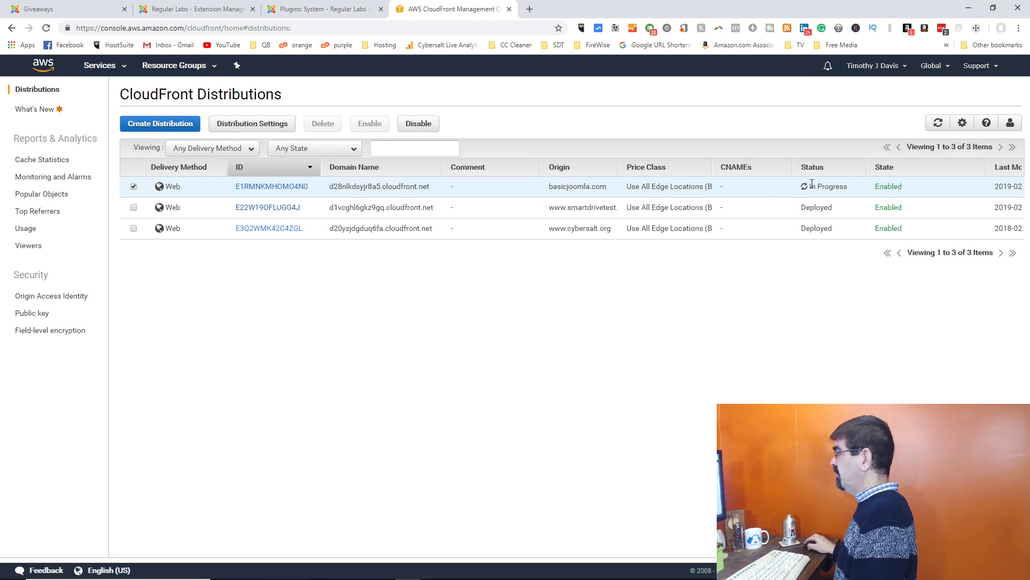
click(310, 9)
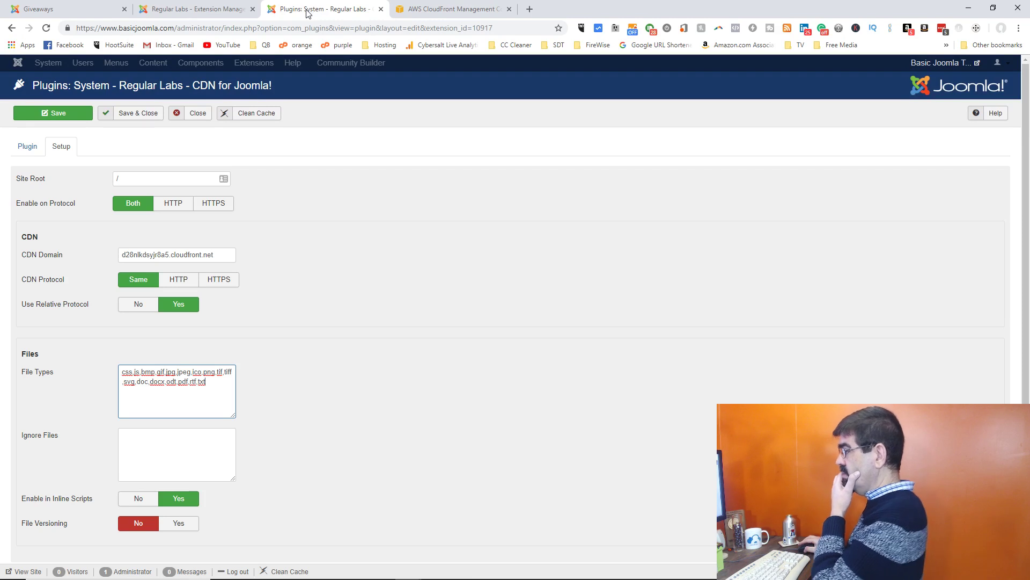
click(24, 147)
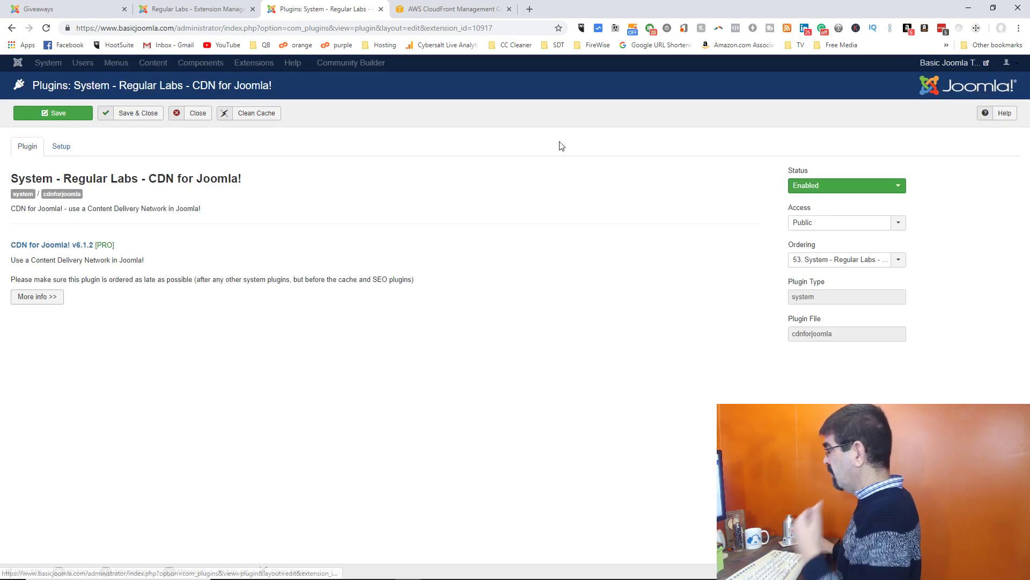
click(810, 187)
click(820, 214)
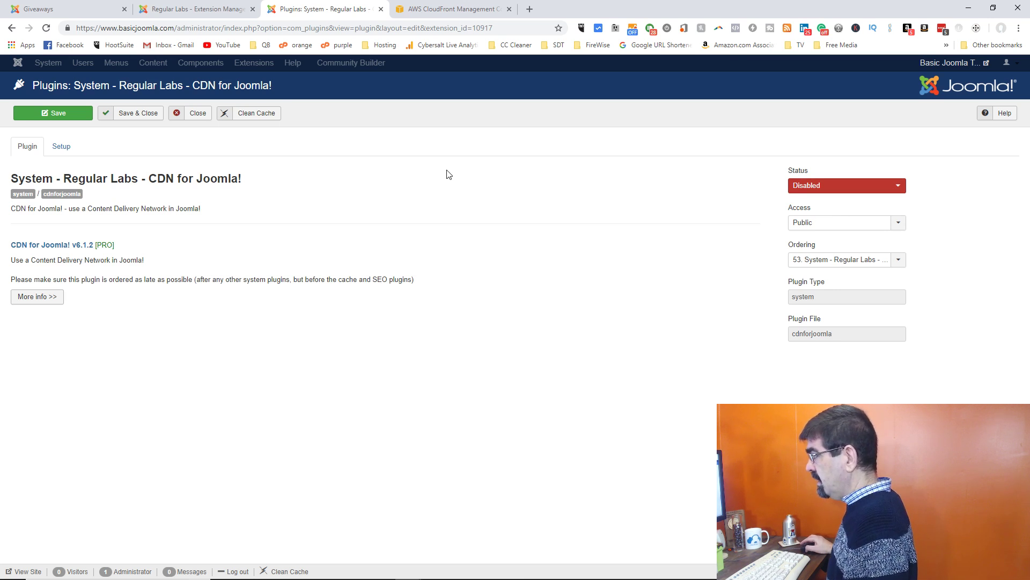
click(55, 113)
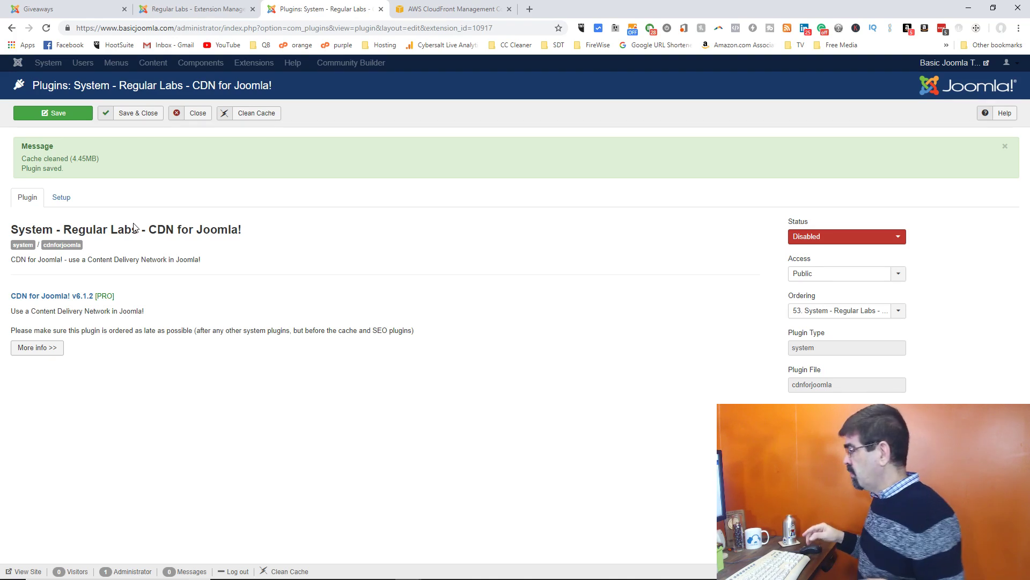
Open the cybersalt.org website in a new browser tab as an example of a site using the CDN.
click(456, 9)
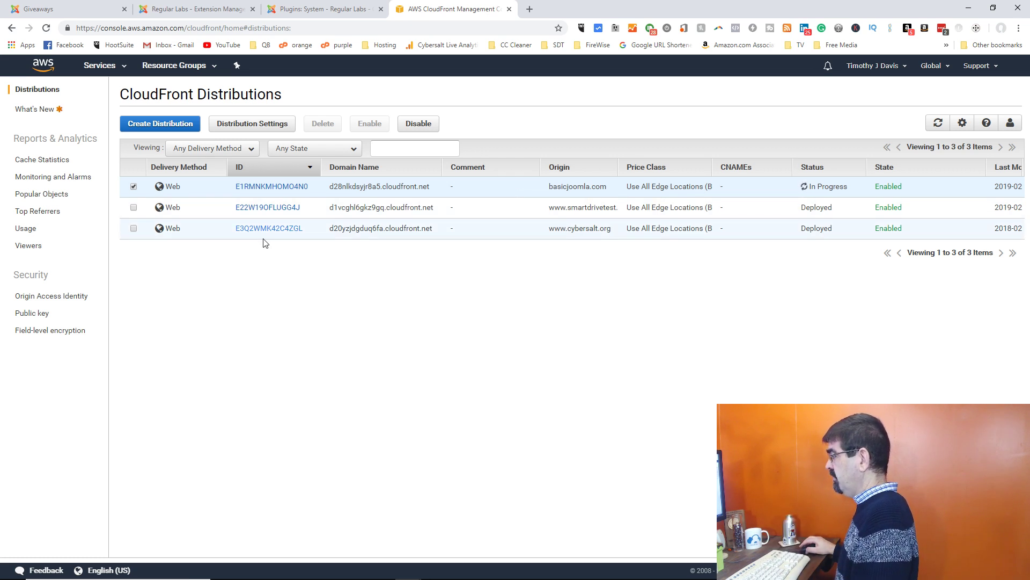
click(530, 9)
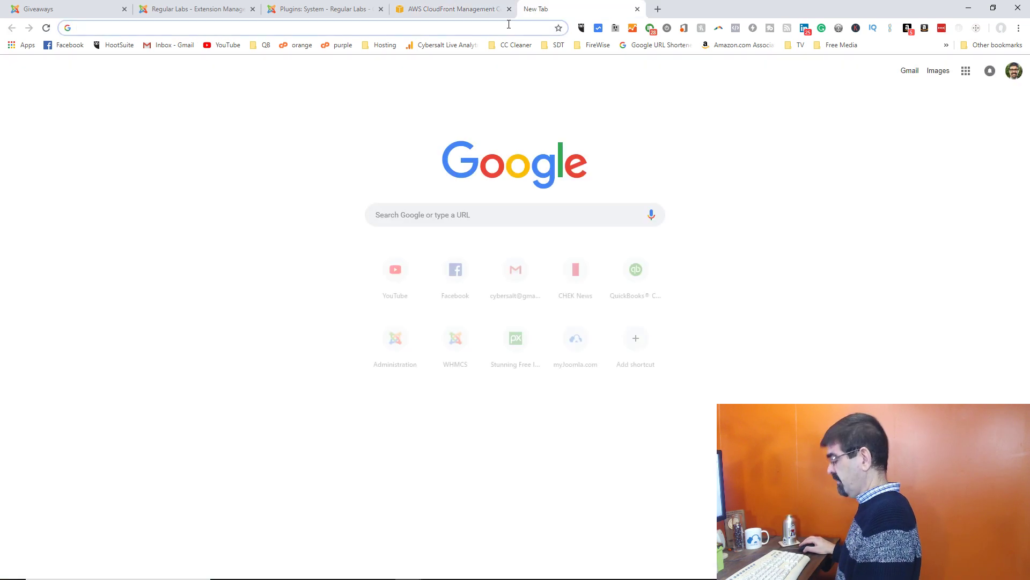
text(cybersalt)
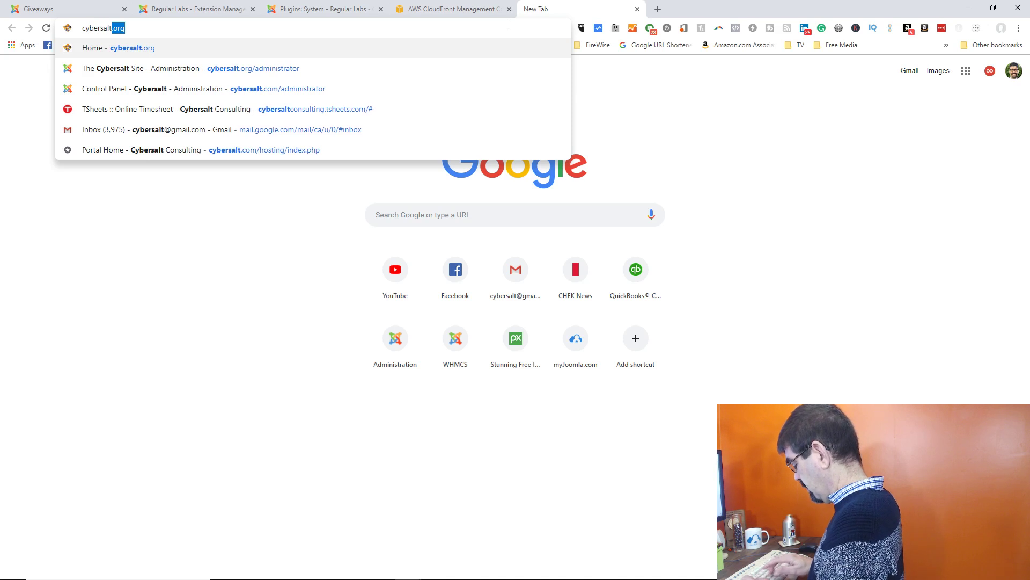
text(.org)
key(Return)
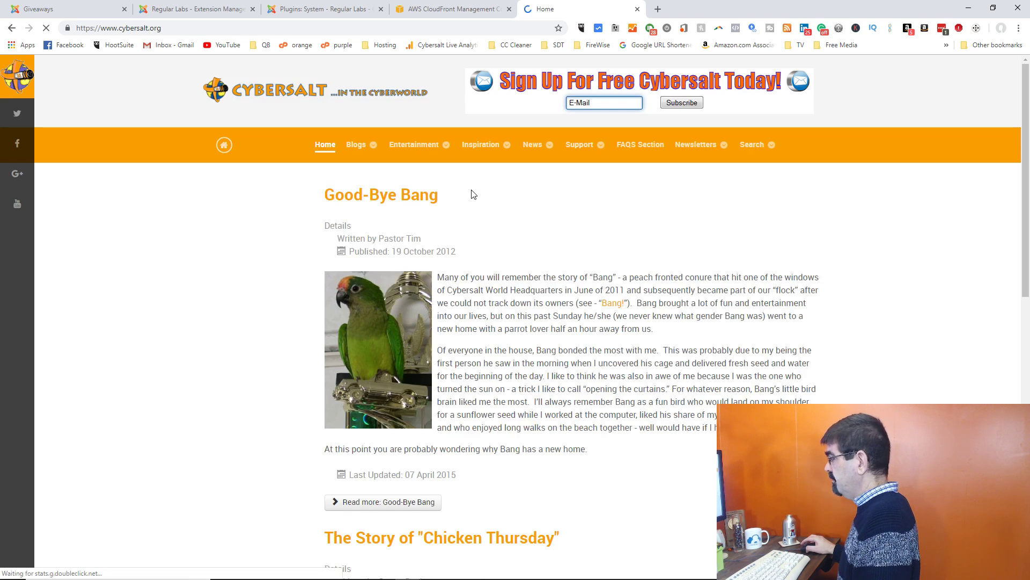
Open the parrot image of the Good-Bye Bang article in its own tab and examine its address.
right_click(383, 313)
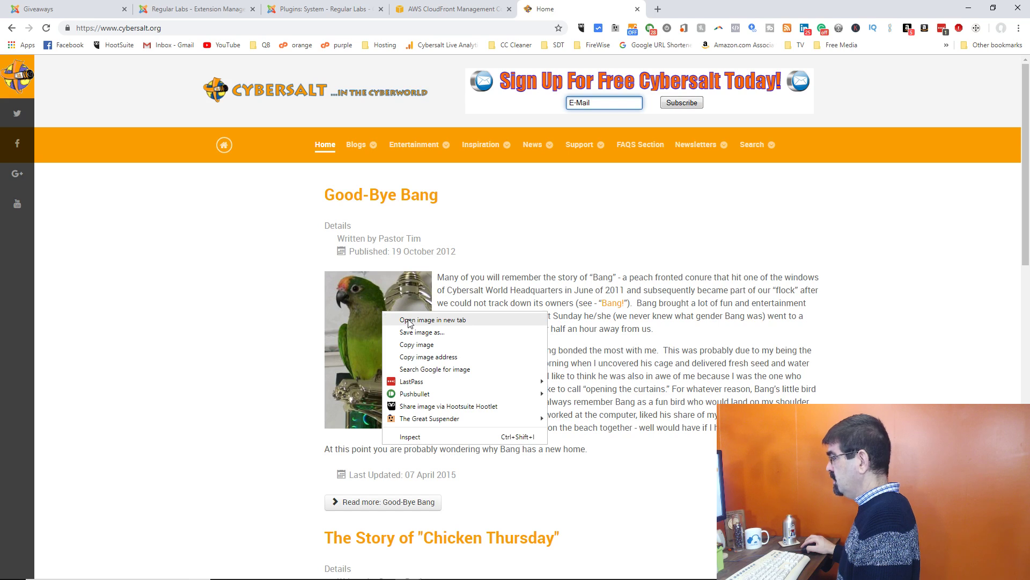
click(408, 320)
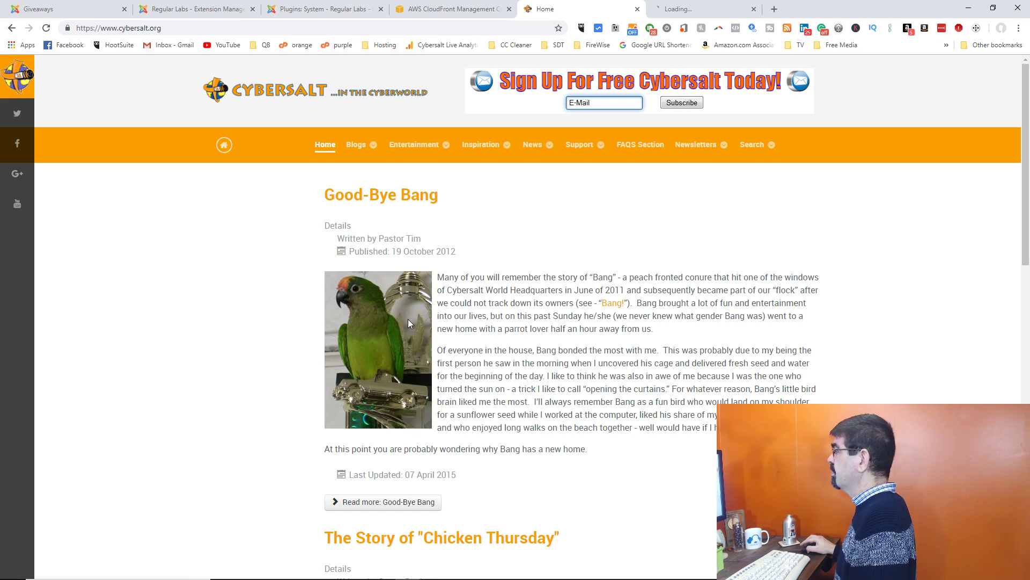
click(685, 9)
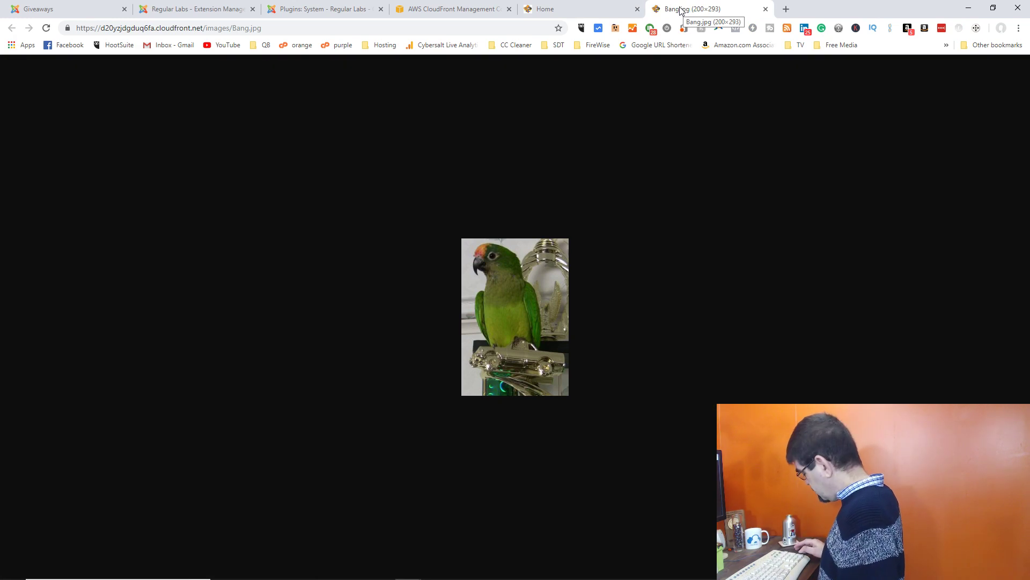
key(ctrl+plus)
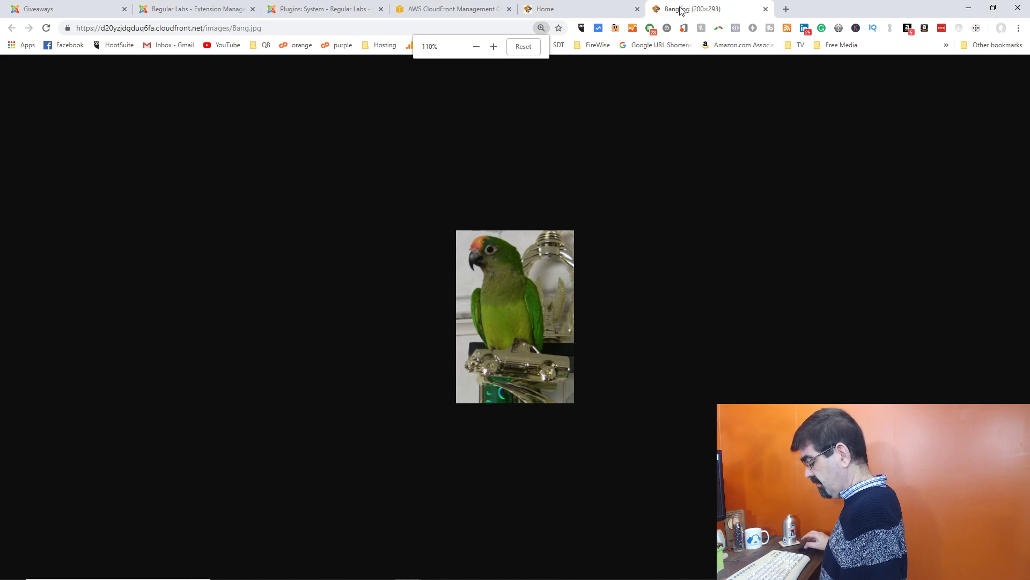
key(ctrl+minus)
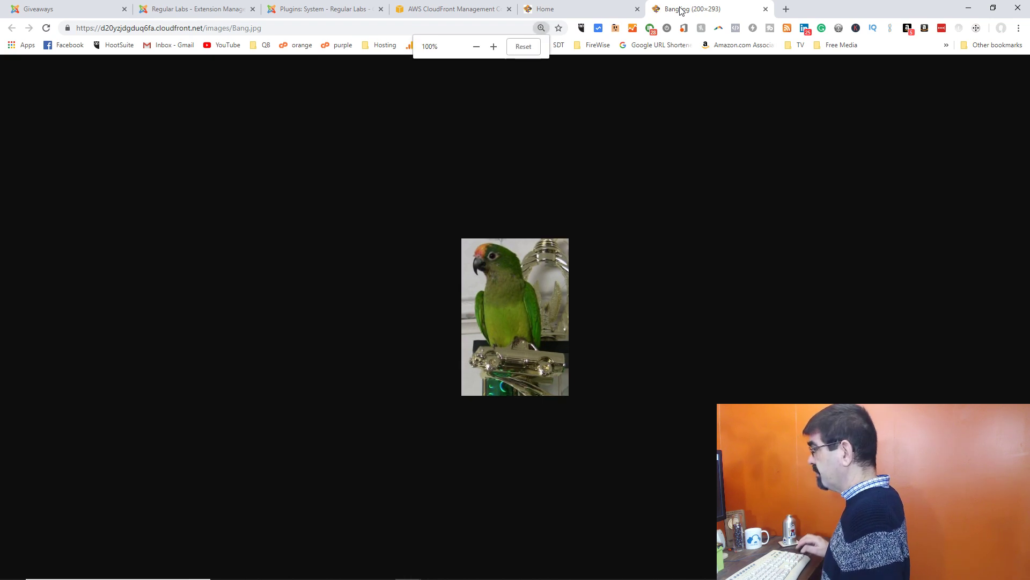
Copy the address of Bang.jpg into the blank Notepad++ document, maximize the window and enlarge the text.
drag(262, 28, 86, 28)
right_click(89, 30)
click(110, 87)
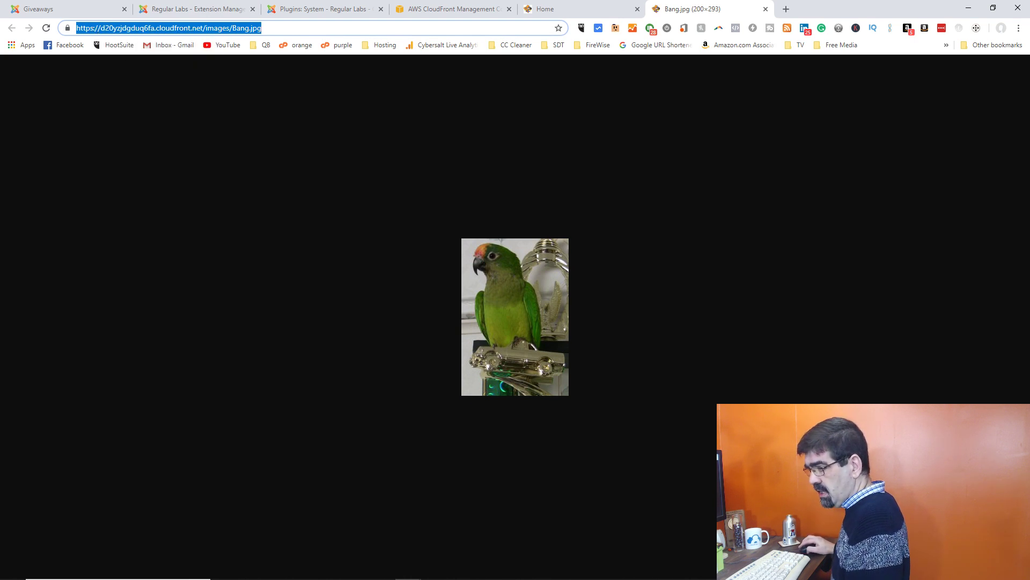
key(alt+Tab)
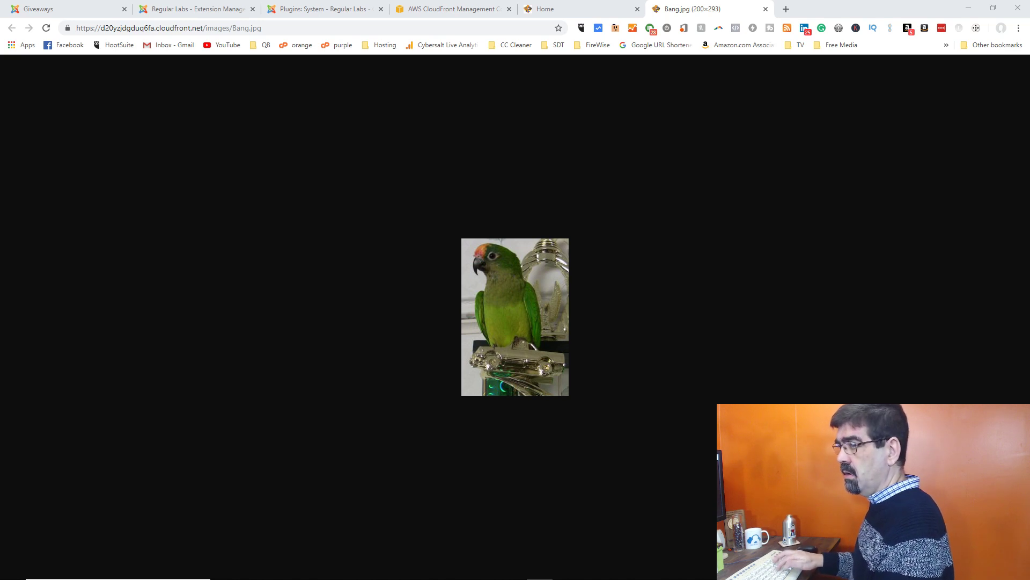
key(alt+Tab)
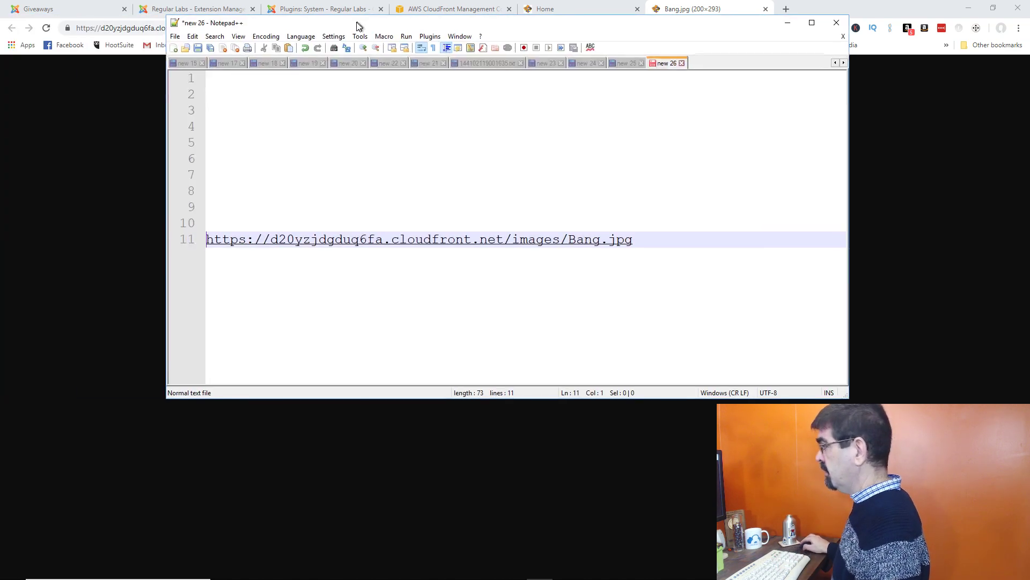
drag(356, 26, 413, 27)
click(865, 25)
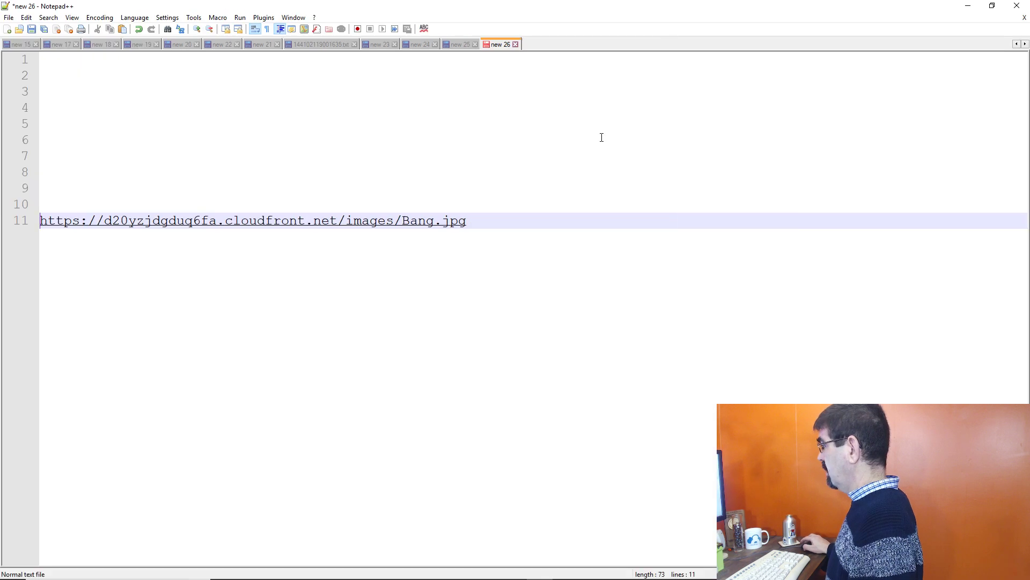
scroll(570, 139, up, 5)
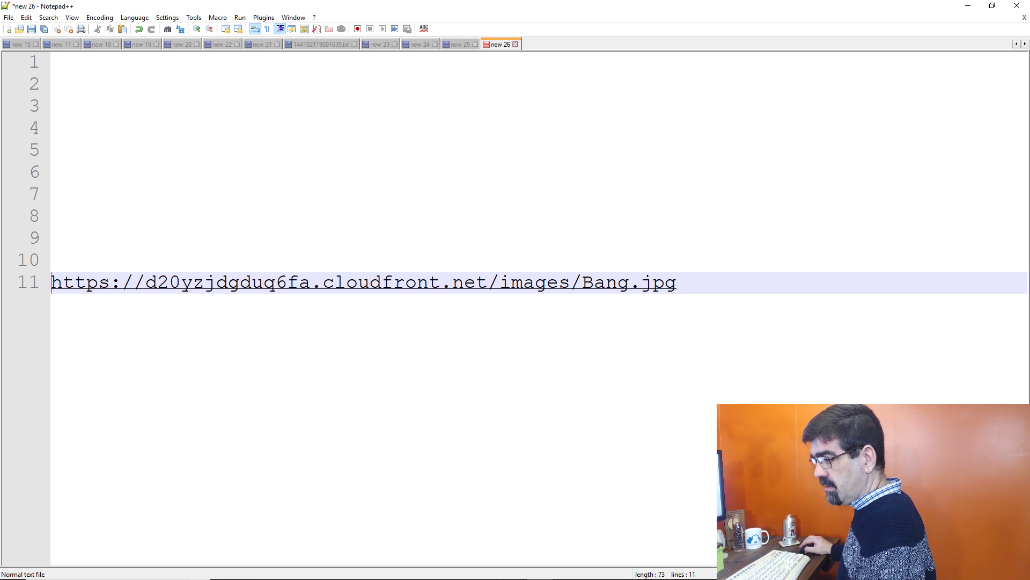
Compare the image on the Cybersalt home page with its separate tab and the address noted in Notepad++.
key(alt+Tab)
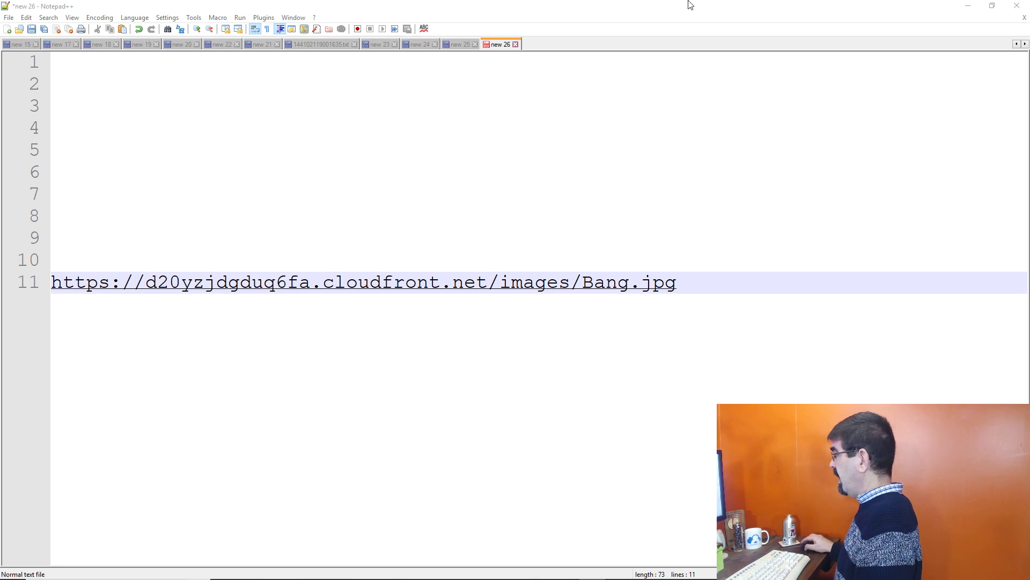
click(967, 6)
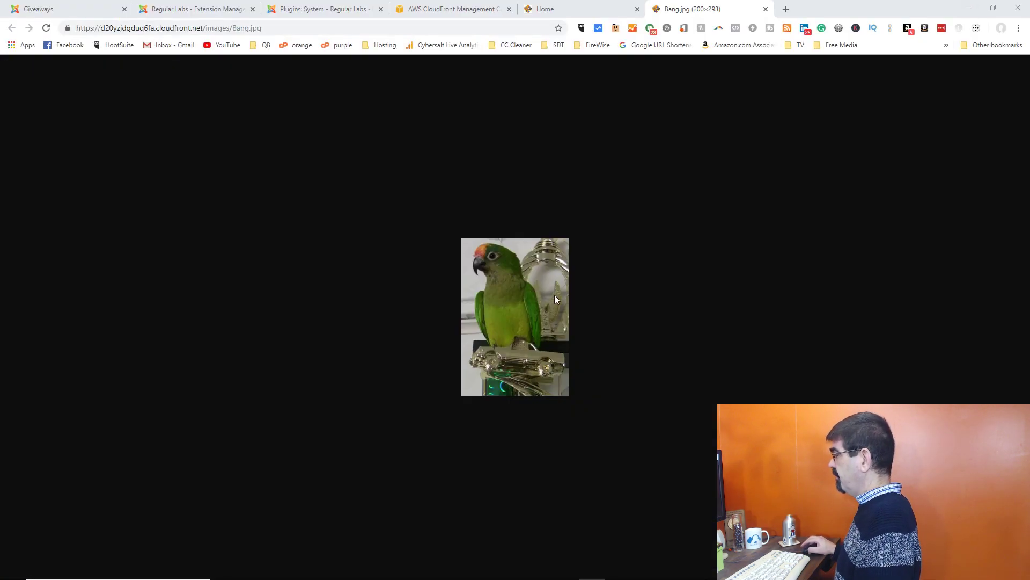
click(590, 8)
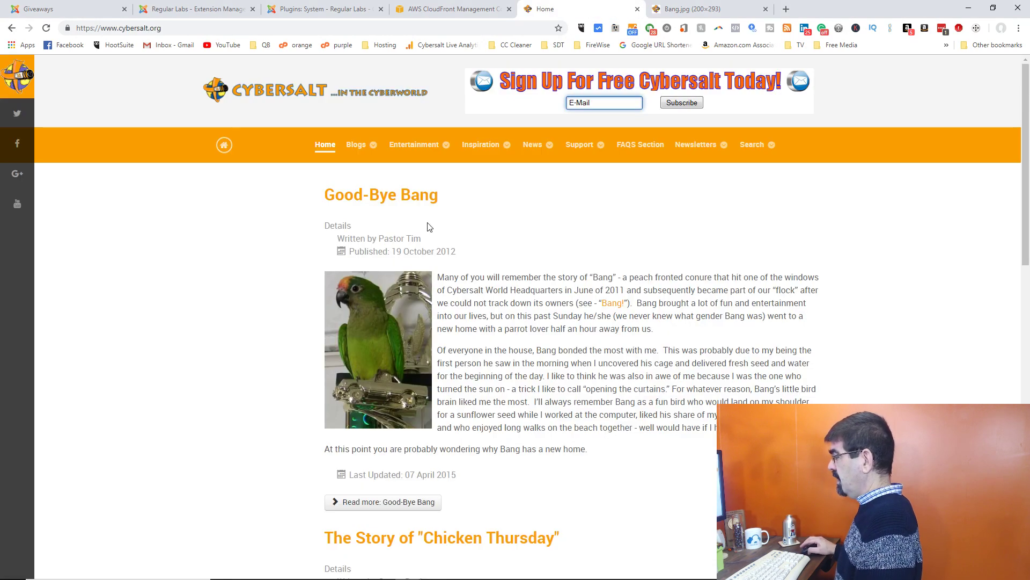
click(719, 9)
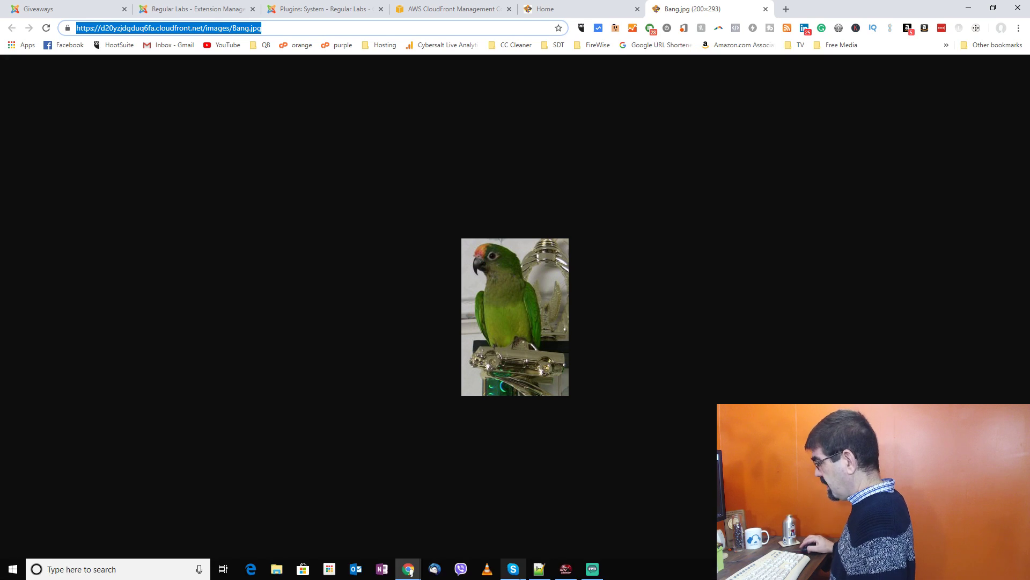
click(539, 568)
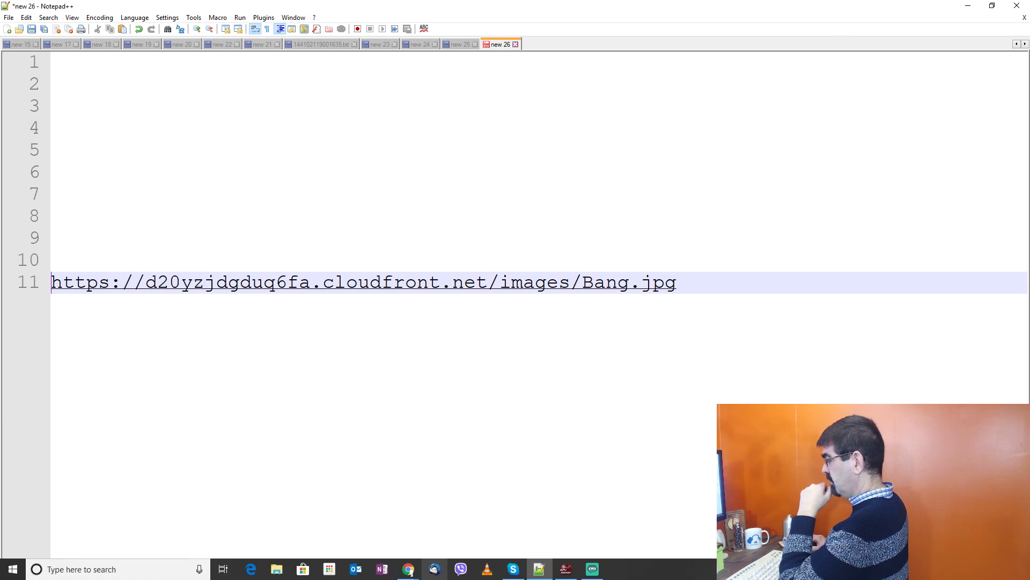
mouse_move(408, 568)
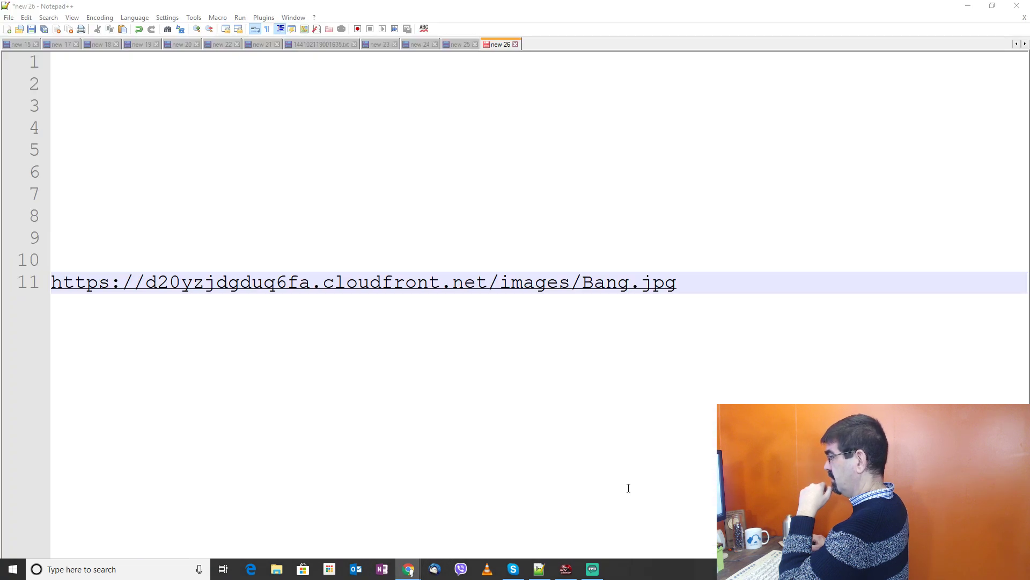
click(968, 6)
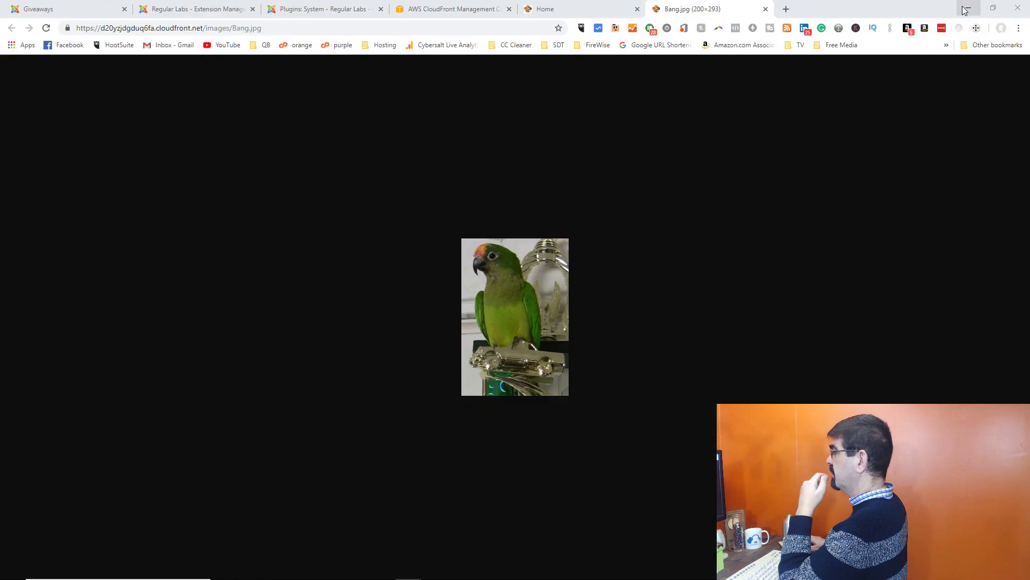
click(394, 16)
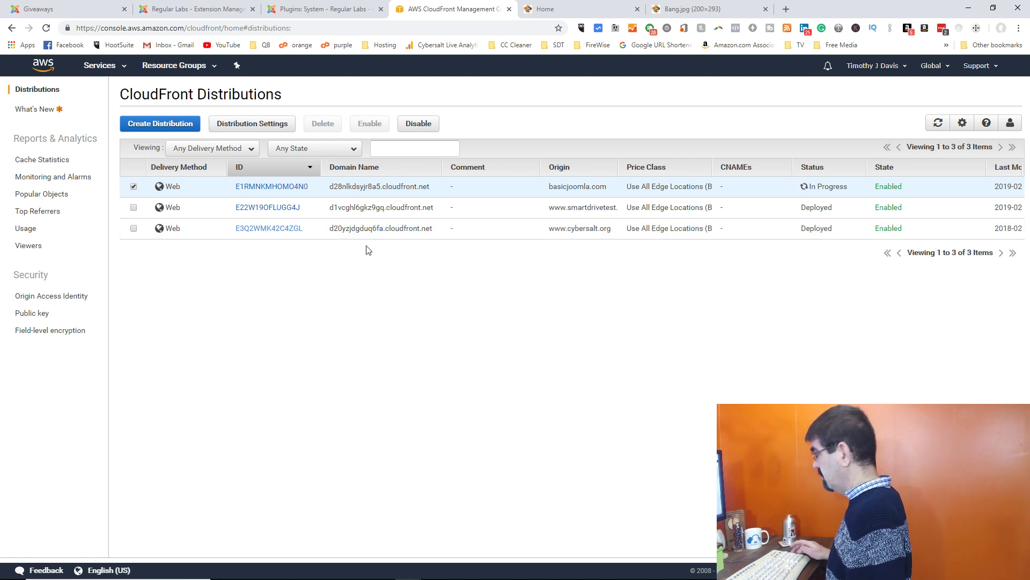
key(ctrl+plus)
key(ctrl+plus)
key(ctrl+plus)
key(ctrl+plus)
key(ctrl+plus)
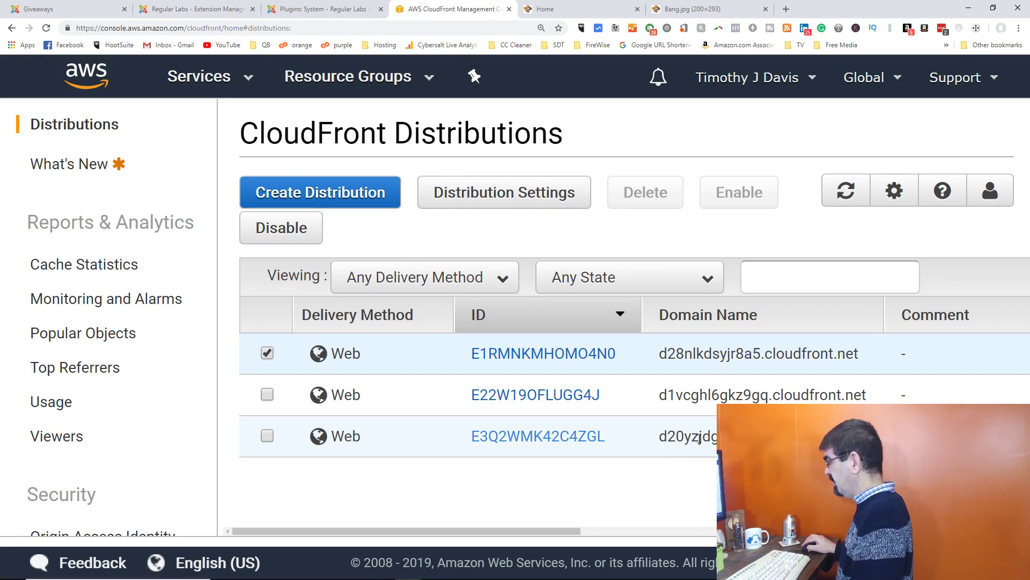
drag(501, 529, 604, 517)
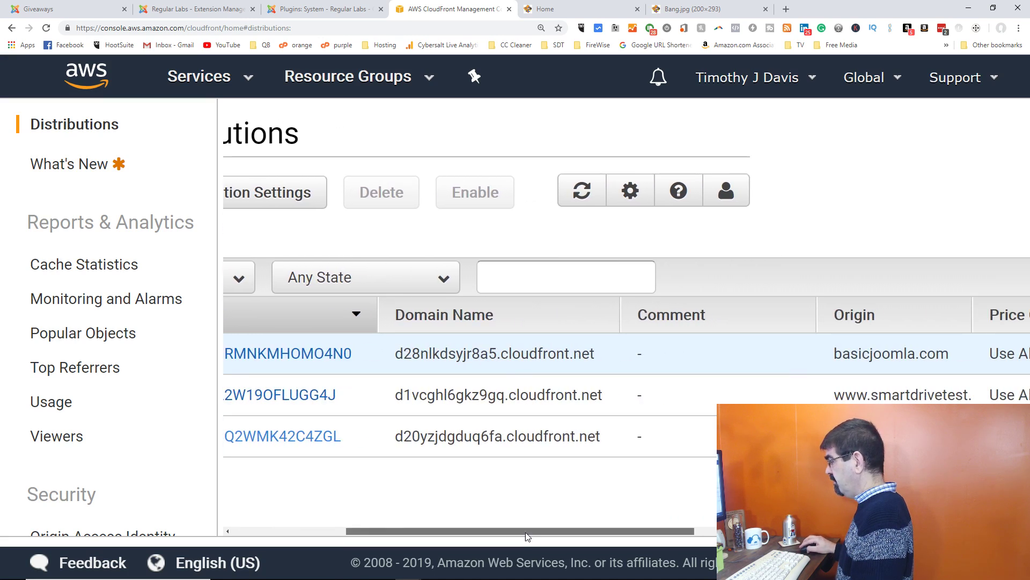
drag(526, 532, 640, 531)
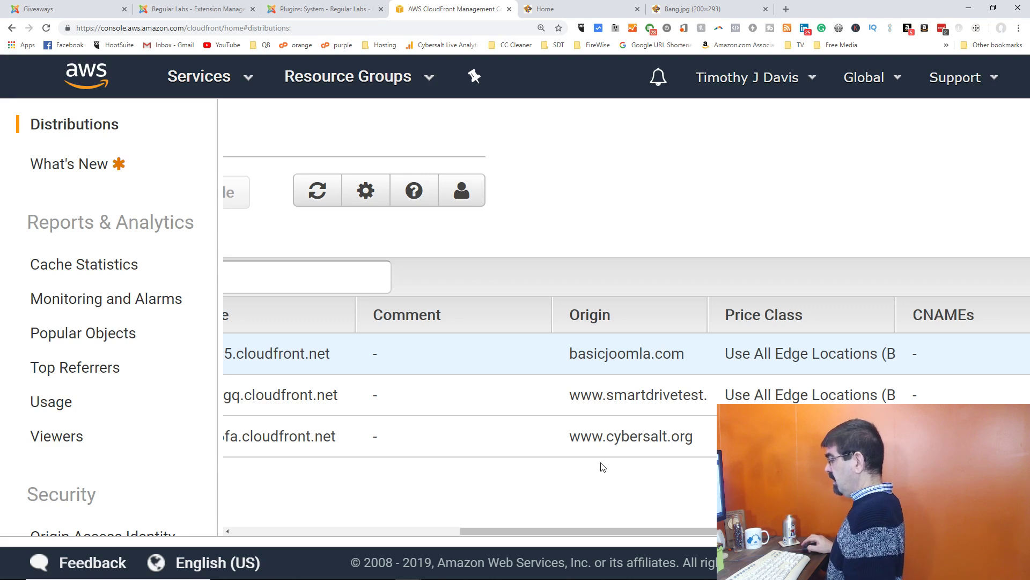
key(ctrl+0)
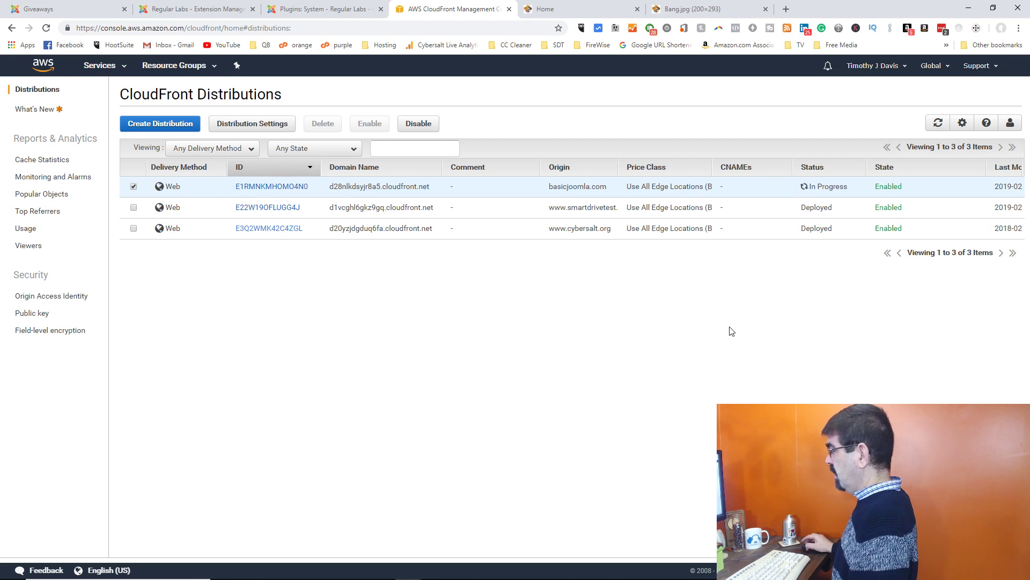
click(692, 10)
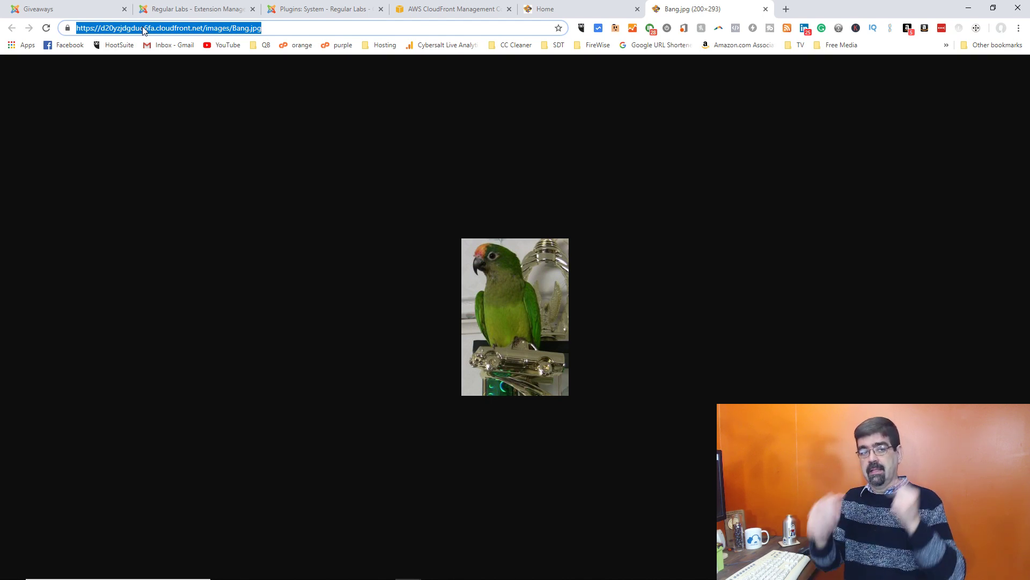
click(449, 8)
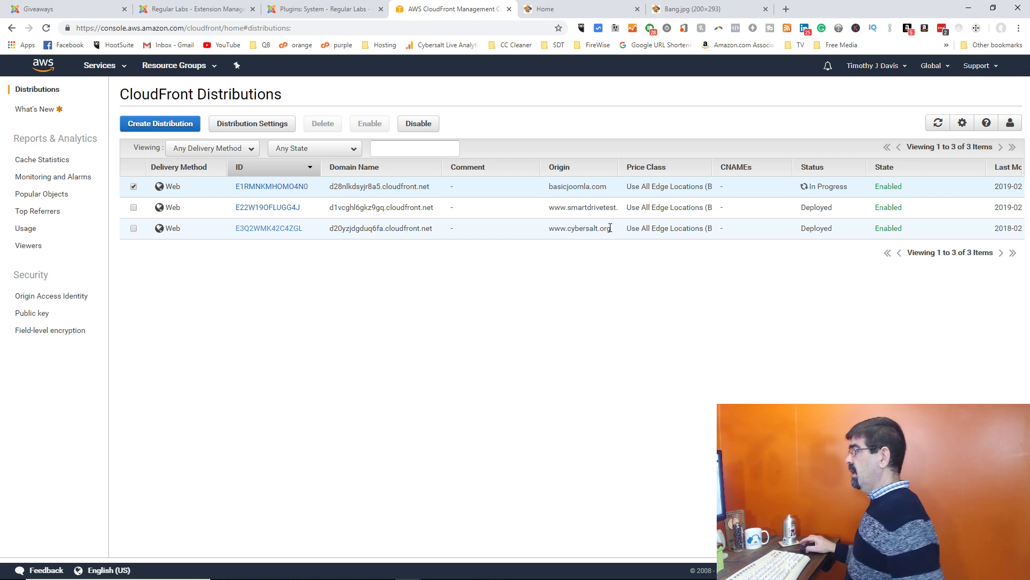
Check the deployment status of the basicjoomla.com distribution, and review the CDN for Joomla! plugin's status and CDN domain setup.
click(311, 10)
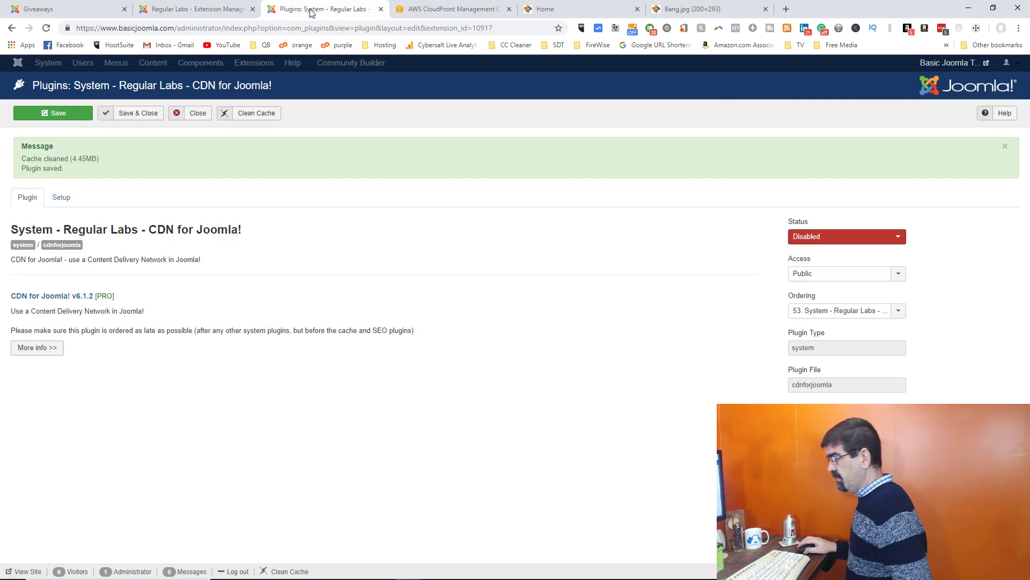
click(432, 12)
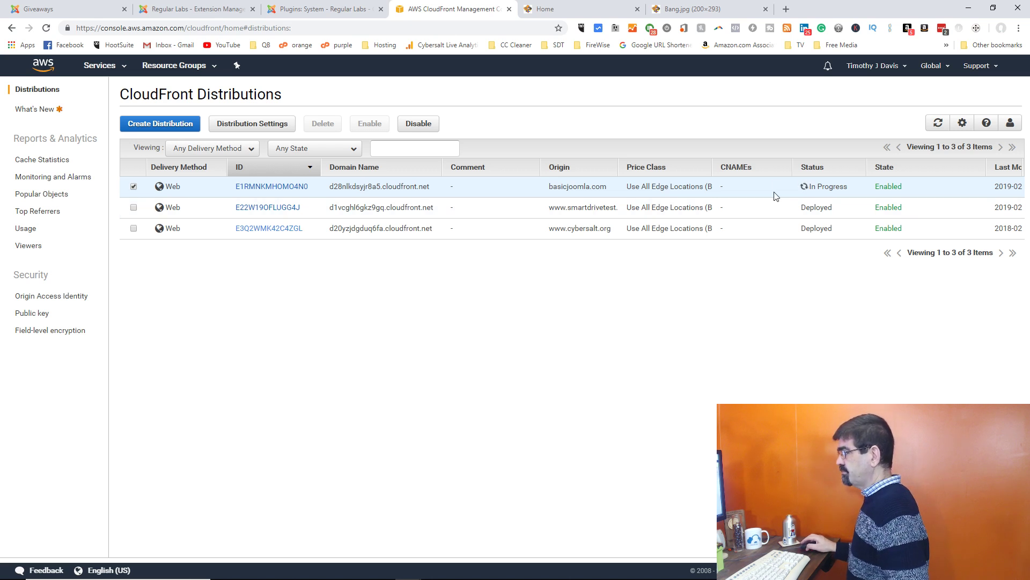
click(323, 12)
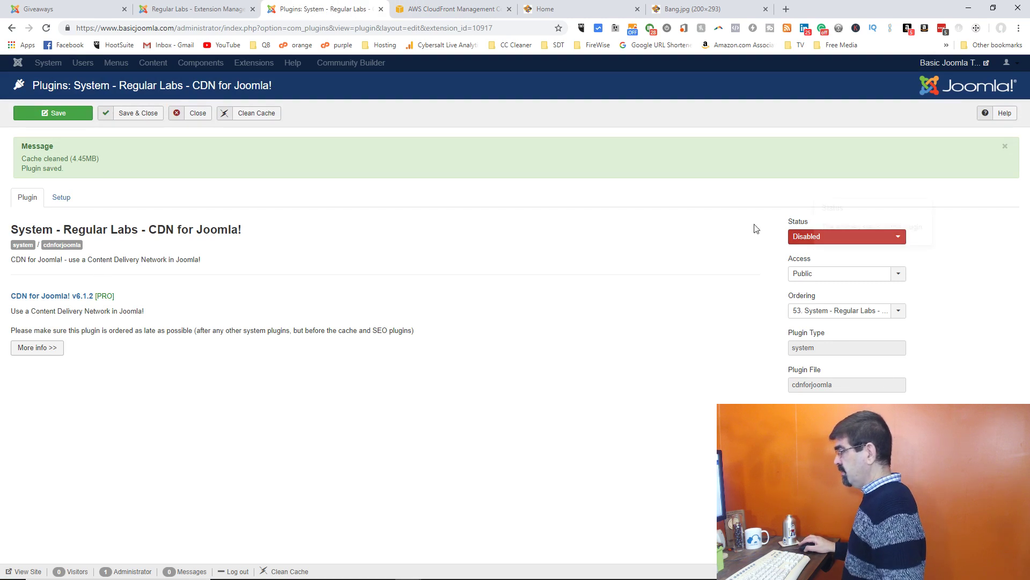
click(58, 198)
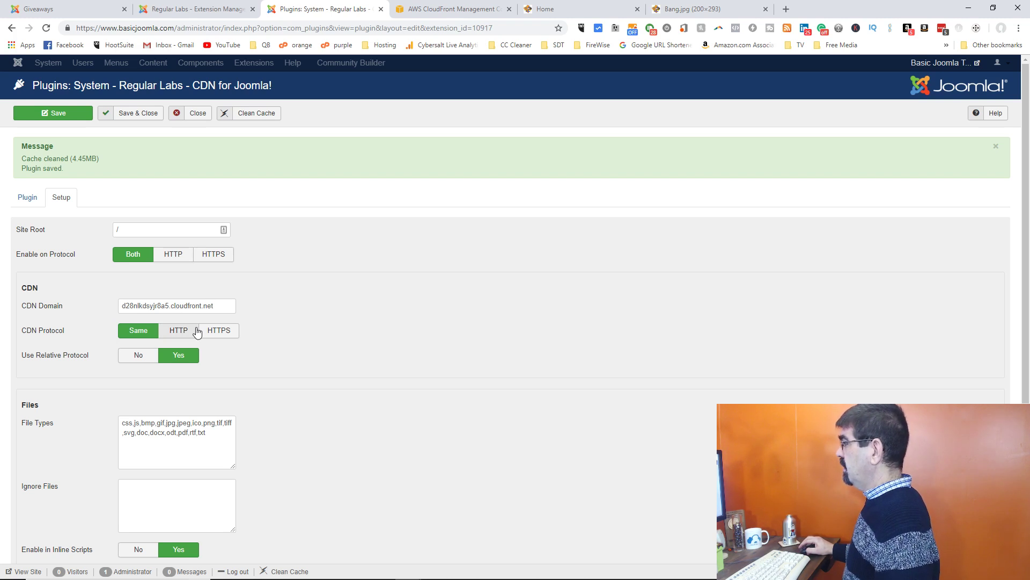
Open the Enter to Win ticket image from the basicjoomla.com Giveaways page in its own tab and examine its address.
click(187, 16)
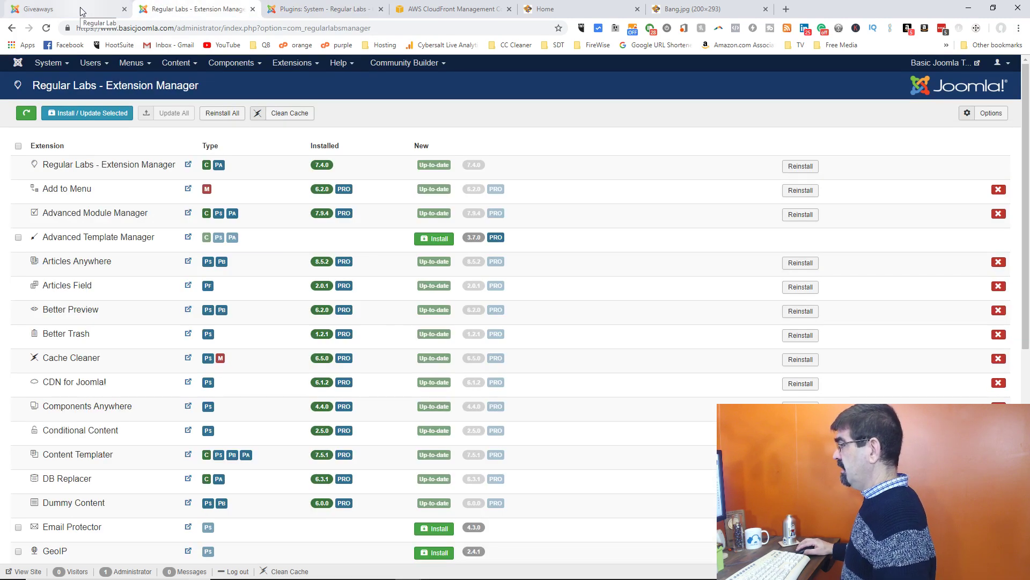
click(82, 12)
scroll(582, 223, down, 7)
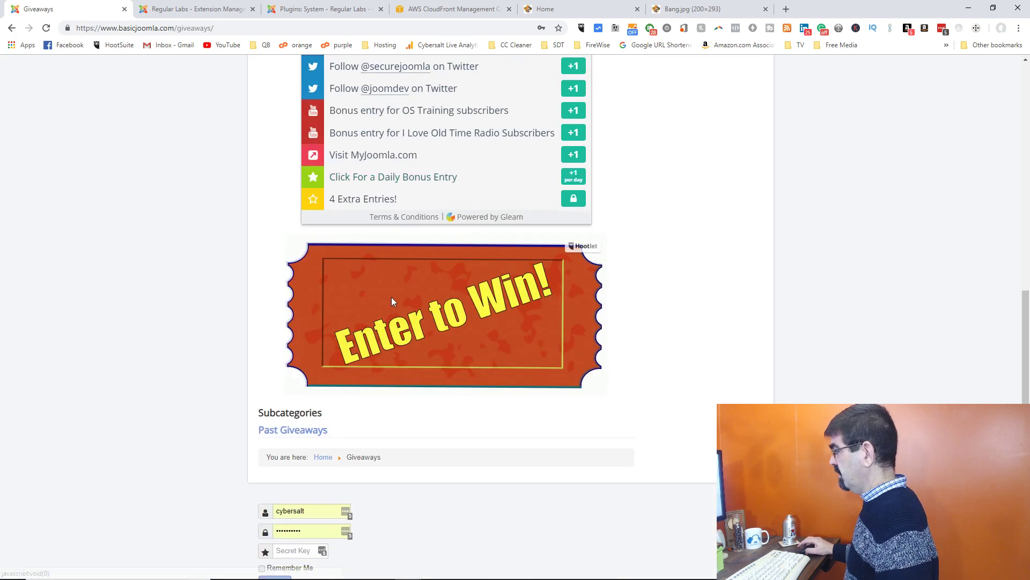
right_click(391, 298)
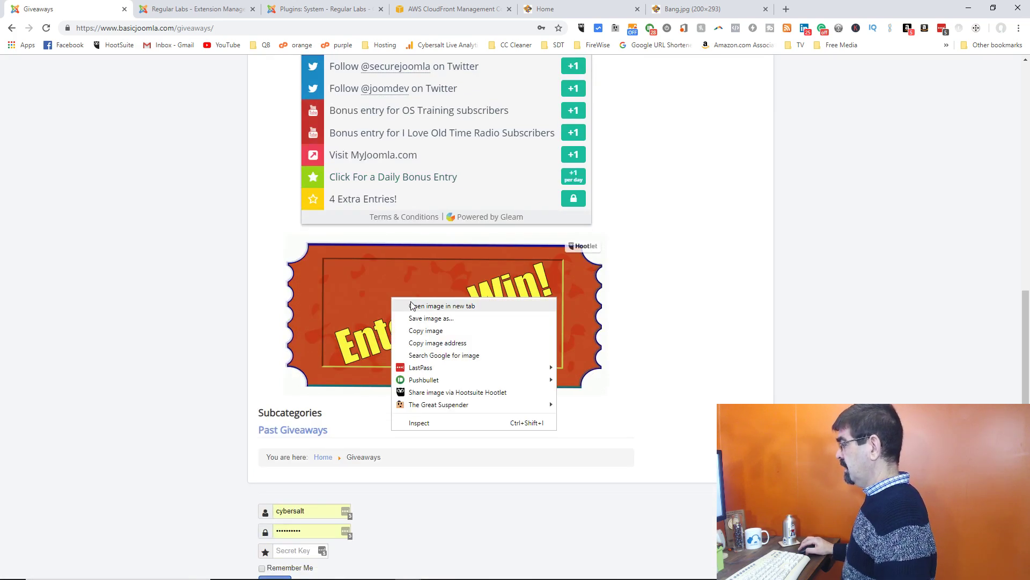
click(412, 305)
click(217, 11)
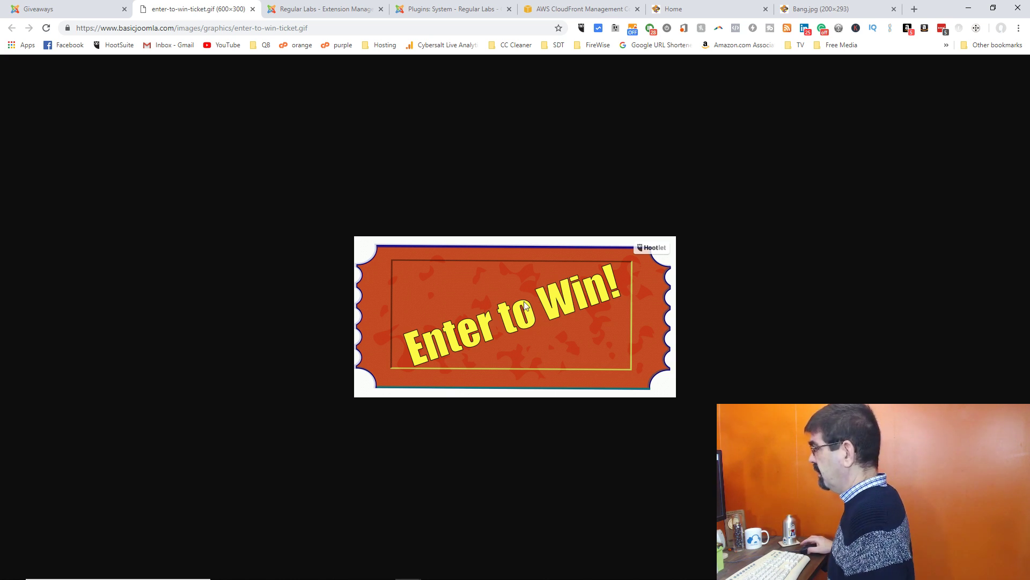
click(79, 14)
click(184, 11)
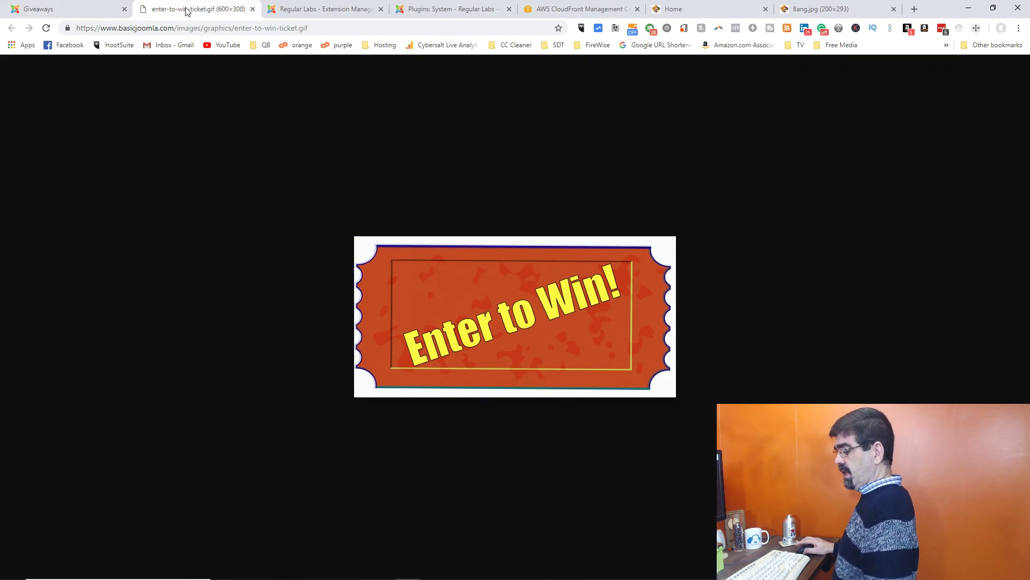